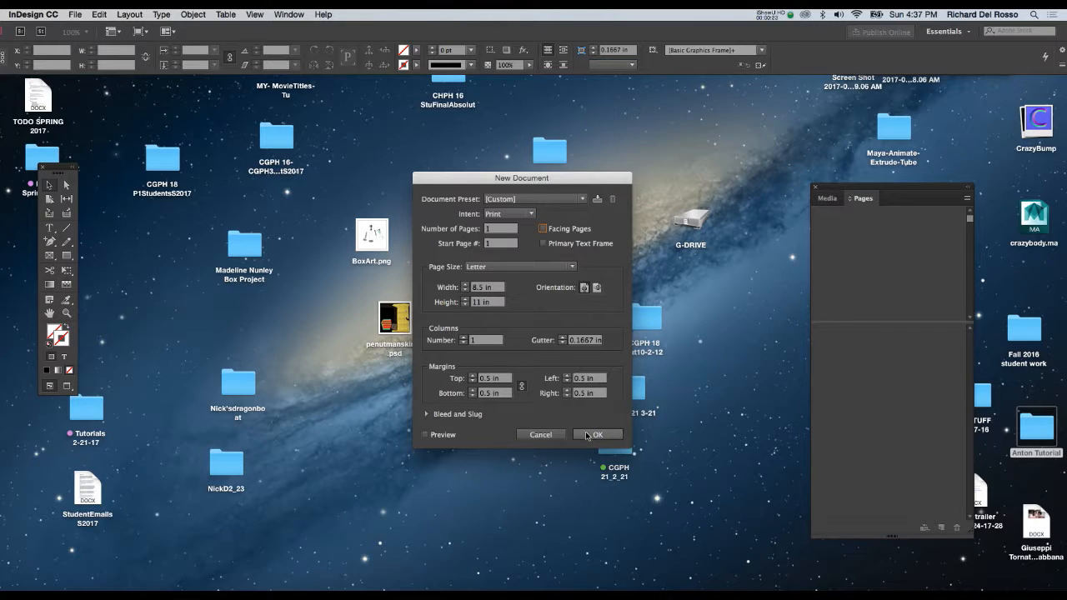
- Create the one-page Letter document with 0.5 in margins and save it as PDFPort in the desktop's Anton Tutorial folder
click(588, 435)
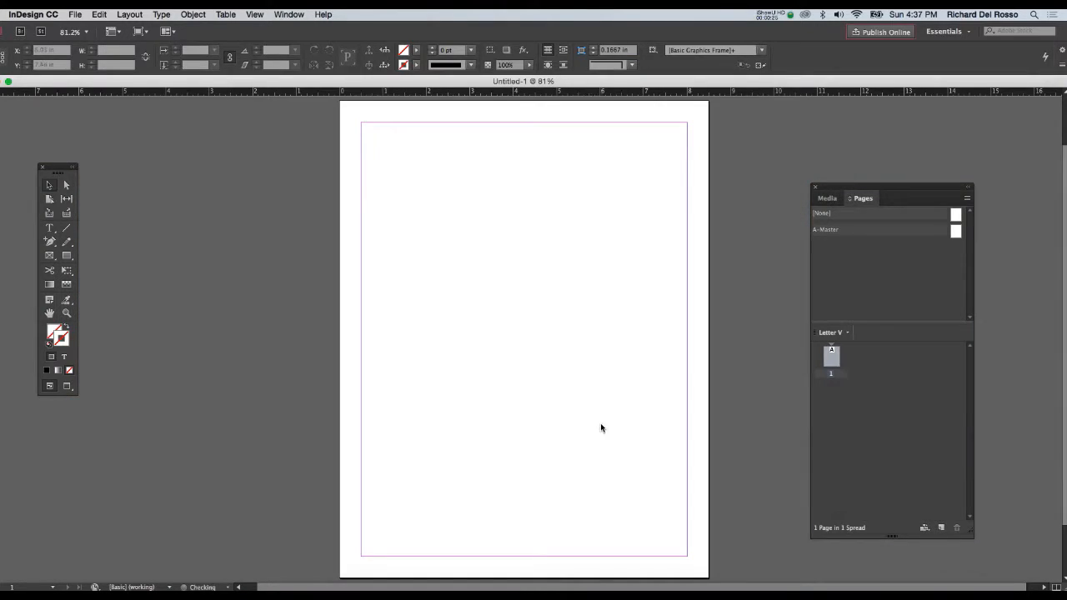
key(super+s)
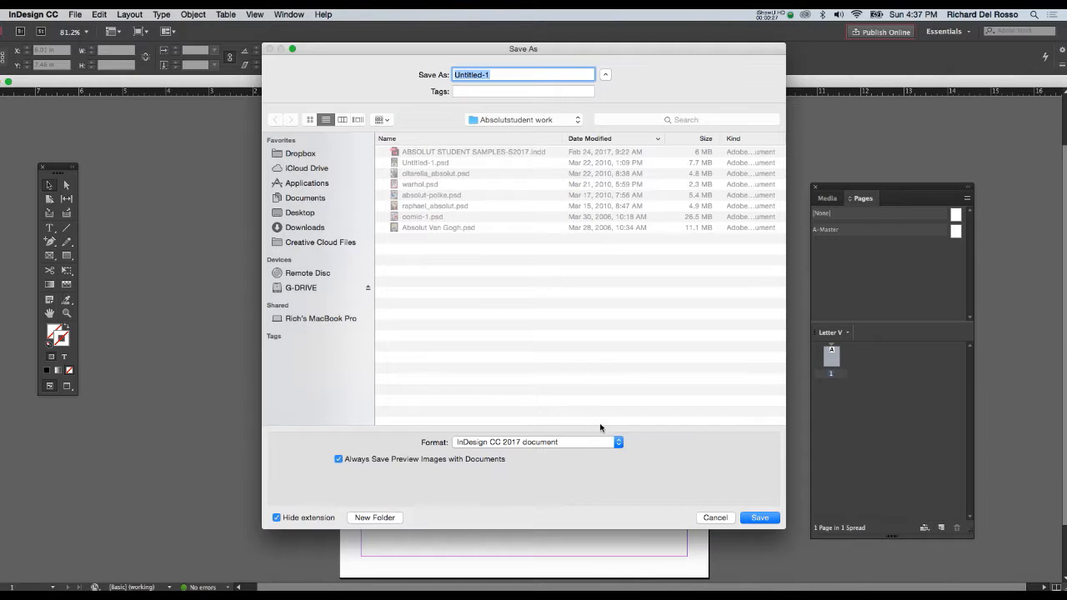
click(309, 214)
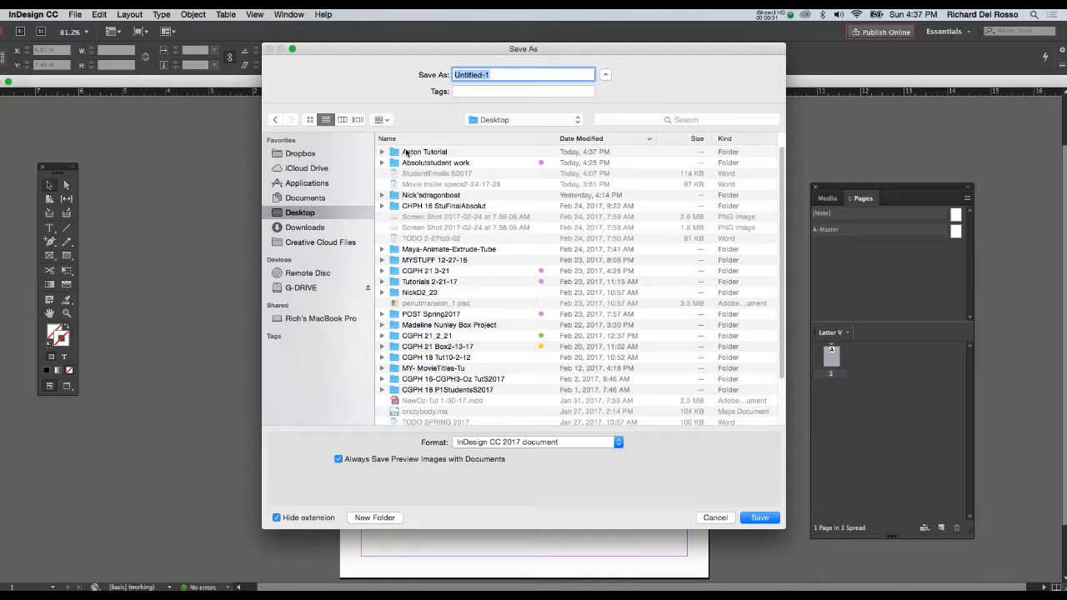
double_click(408, 153)
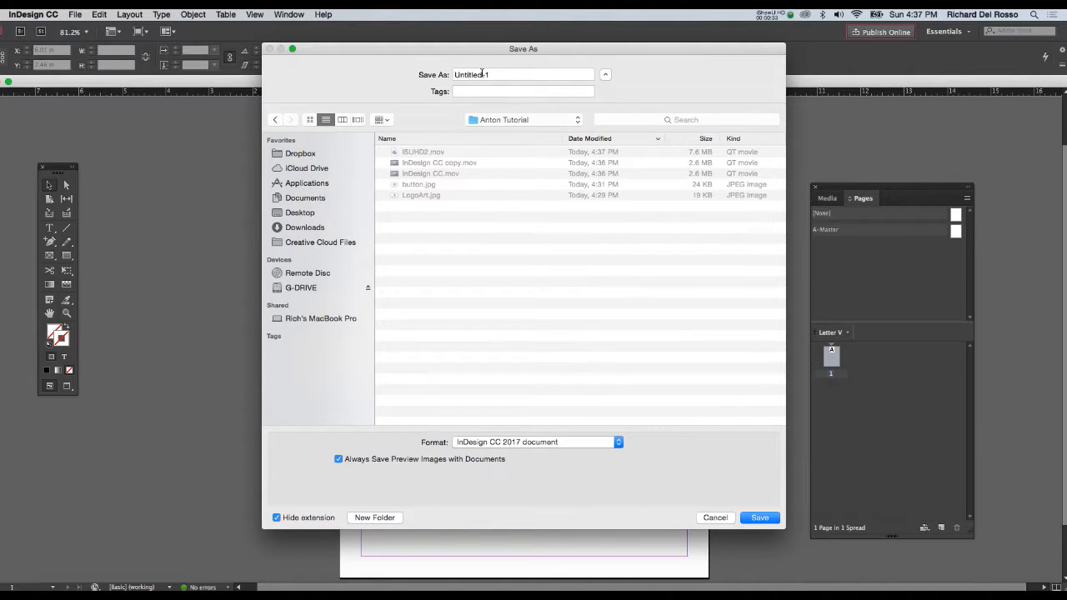
double_click(482, 73)
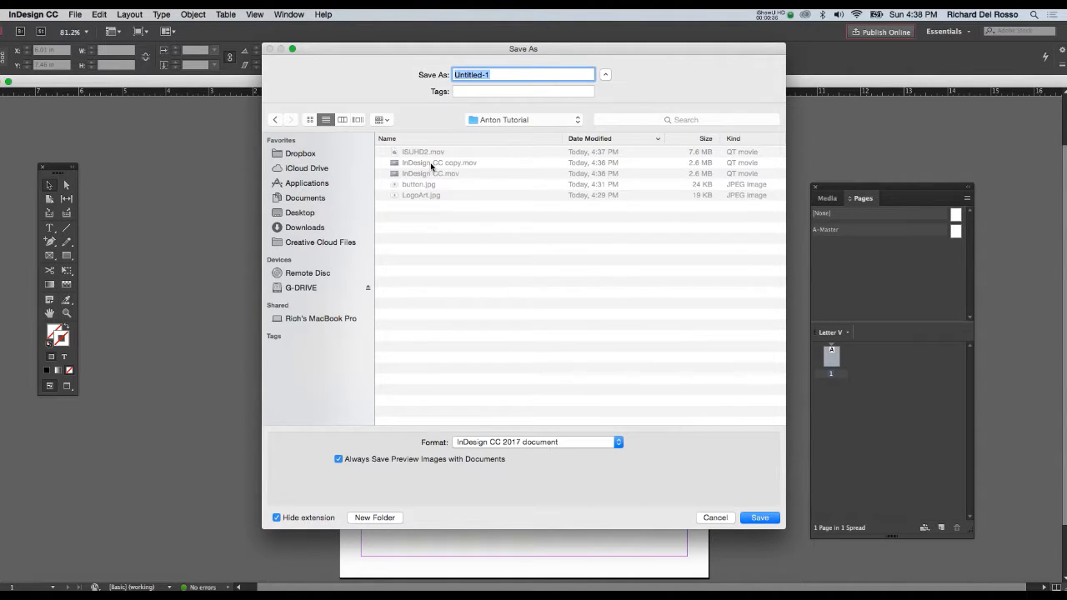
text(PDFPort)
click(755, 519)
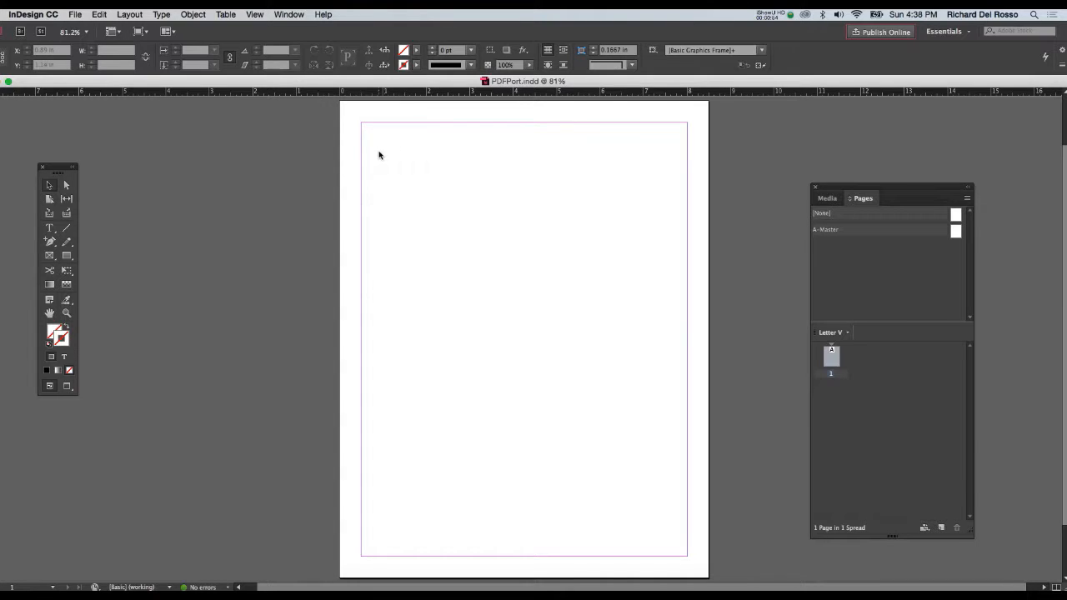
- Move the Pages panel closer to the document page and open A-Master for editing
click(289, 14)
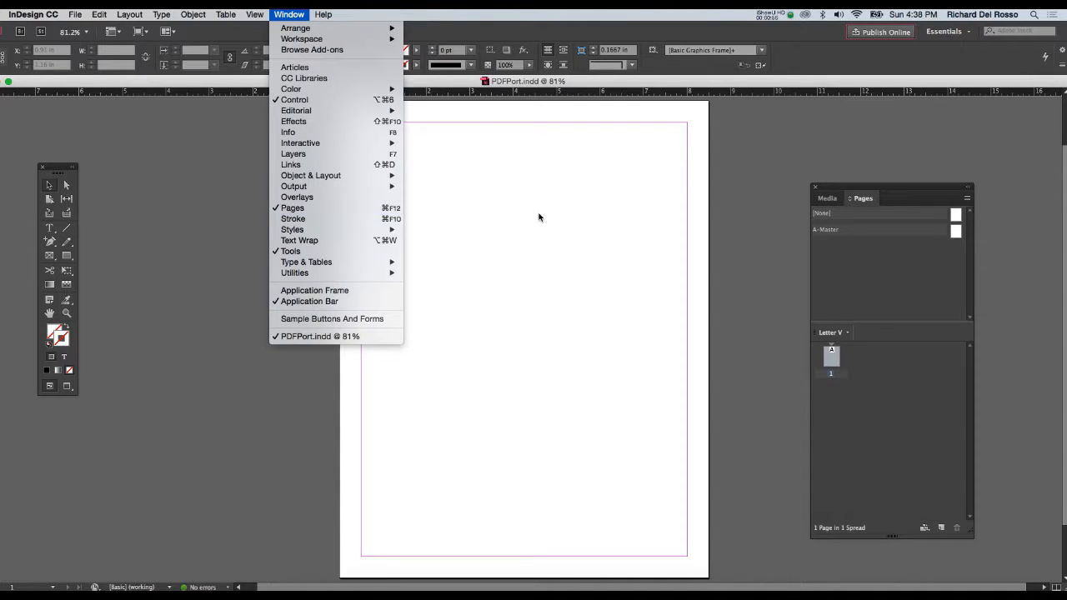
click(850, 189)
drag(851, 190, 796, 115)
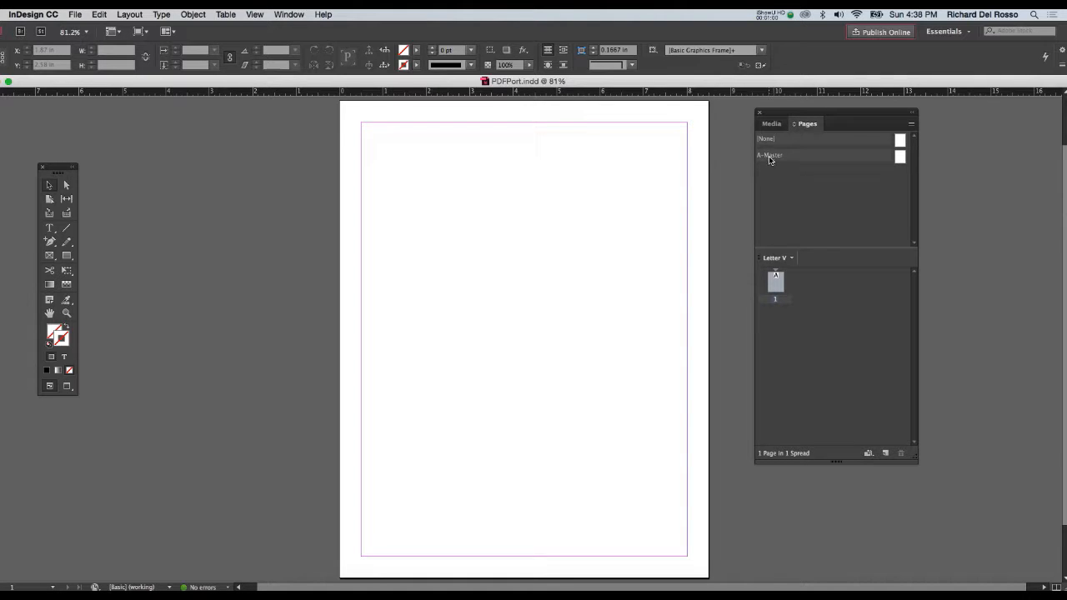
double_click(901, 158)
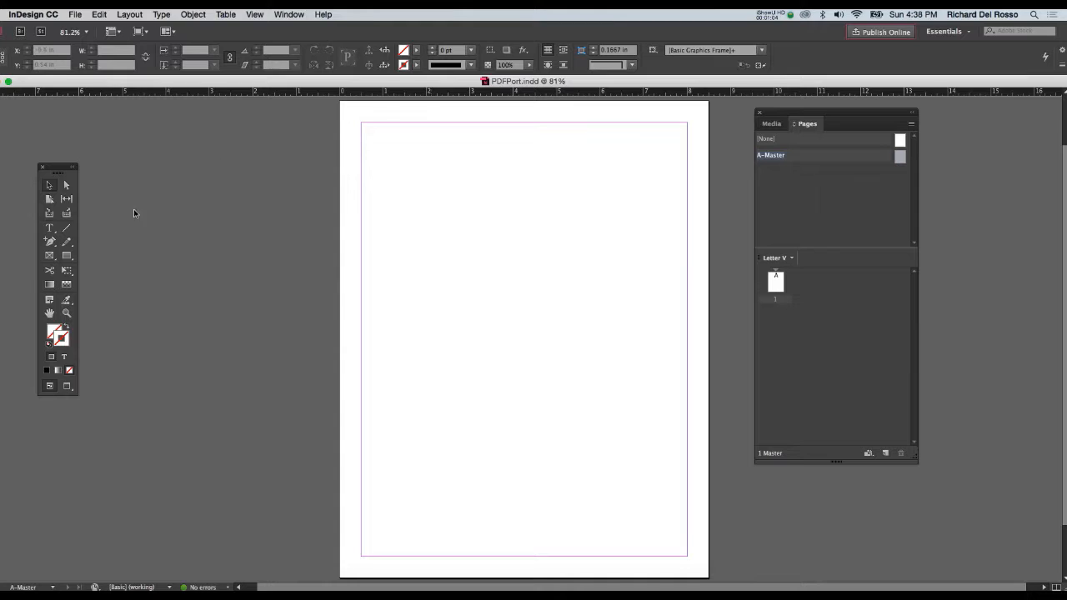
- Draw a rectangular frame about 2.44 by 1.19 in at the master page's upper-left corner and place LogoArt.jpg in it
click(50, 256)
drag(350, 118, 459, 170)
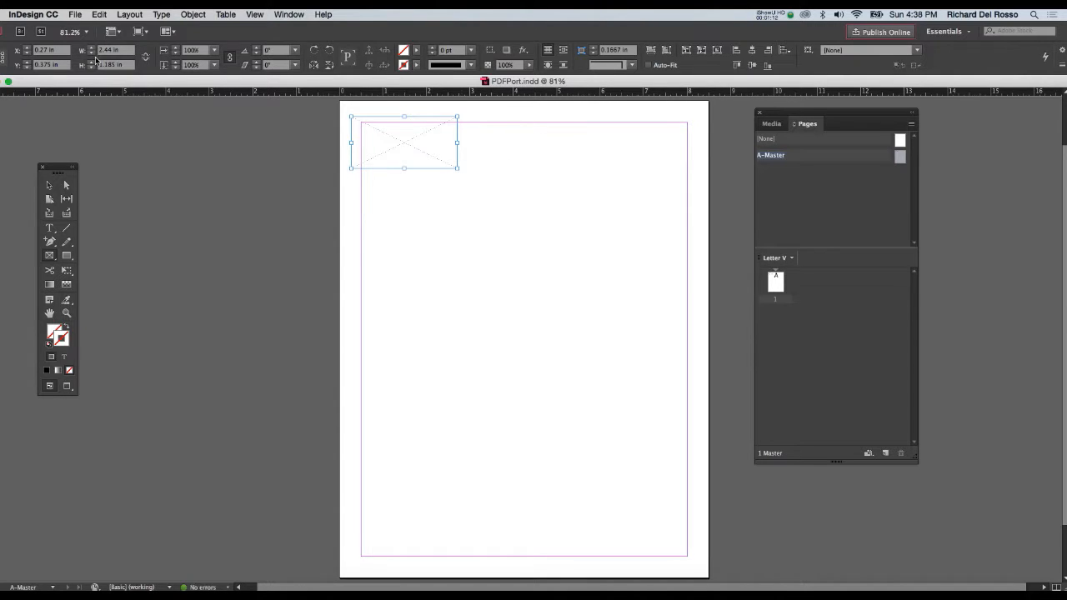
click(75, 16)
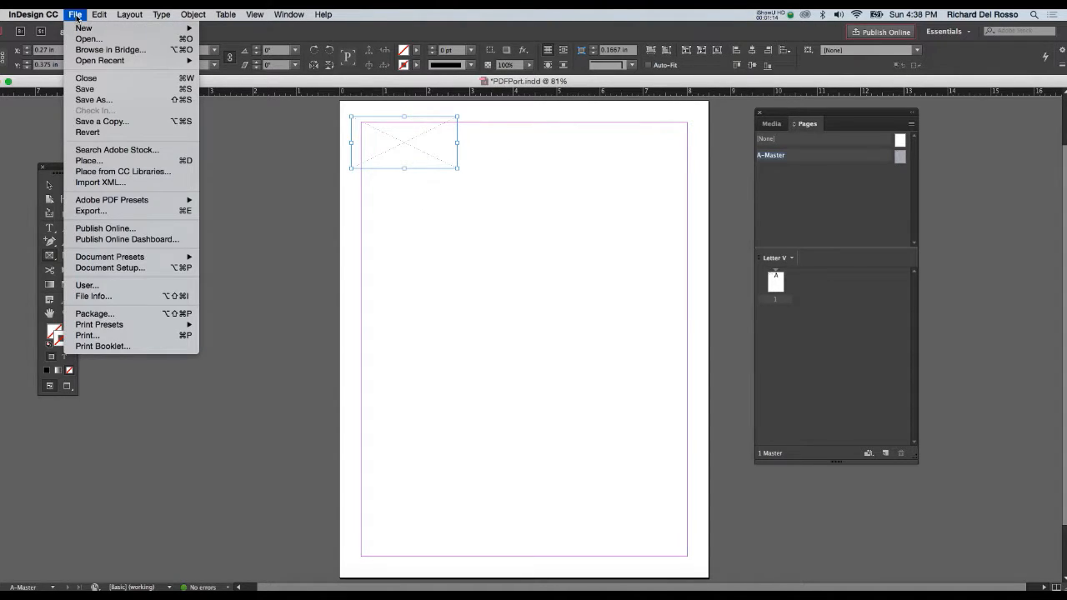
click(114, 161)
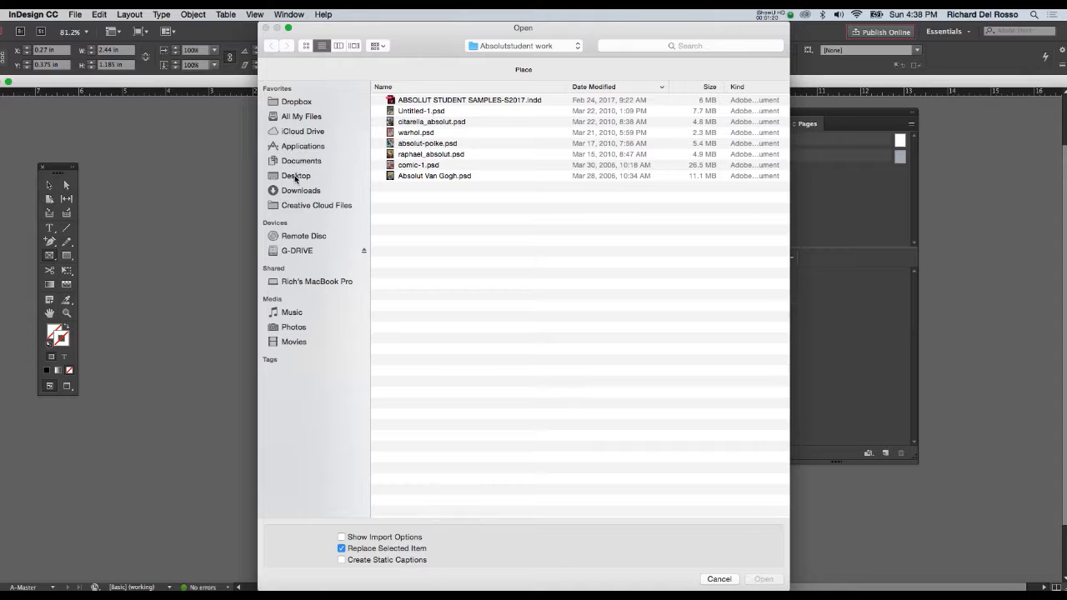
click(295, 176)
click(378, 101)
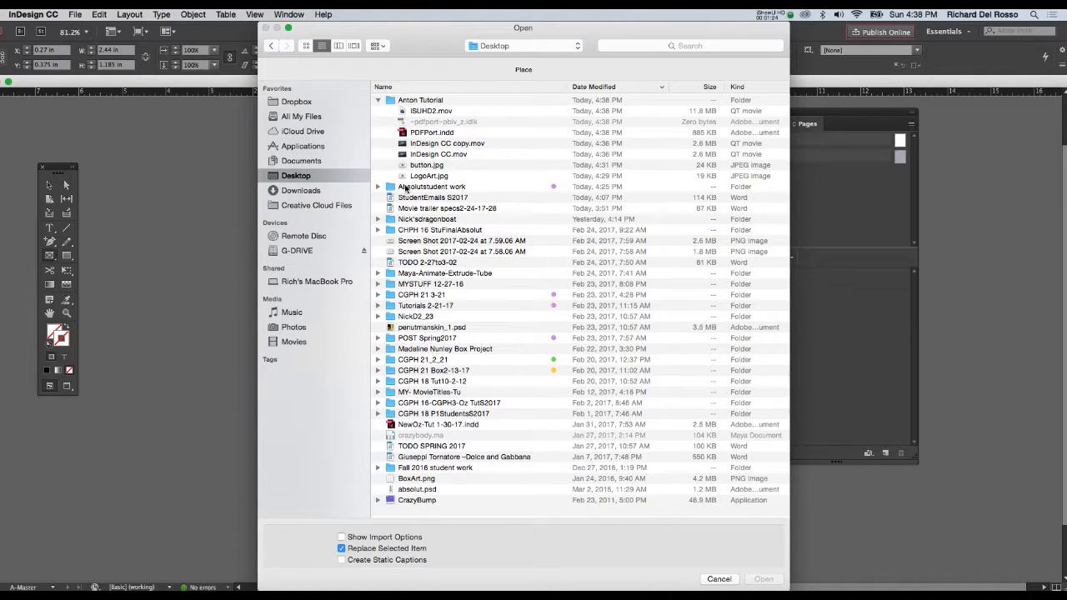
click(405, 177)
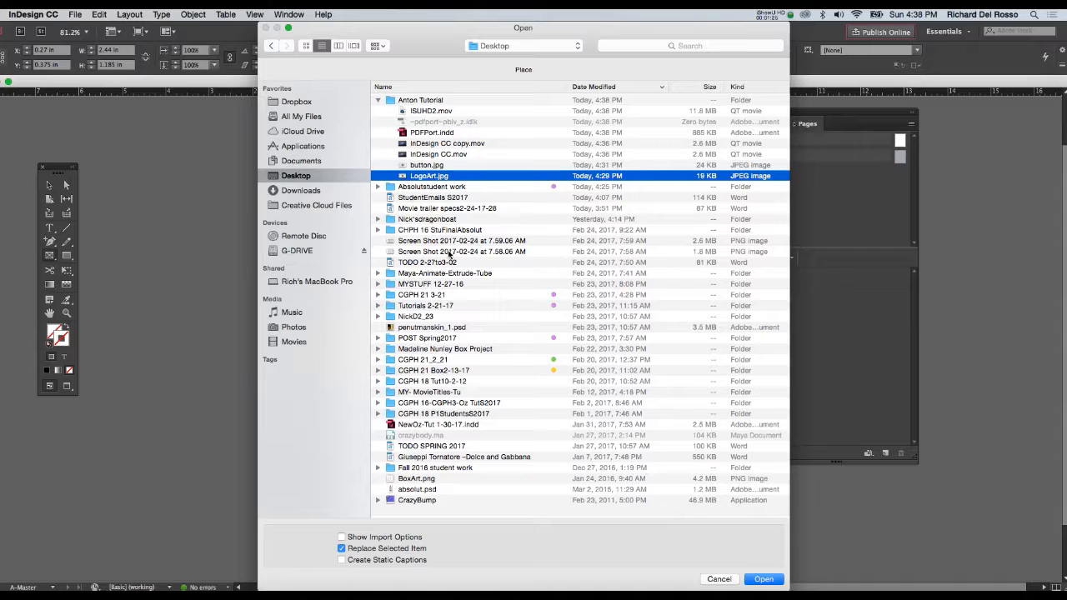
click(762, 579)
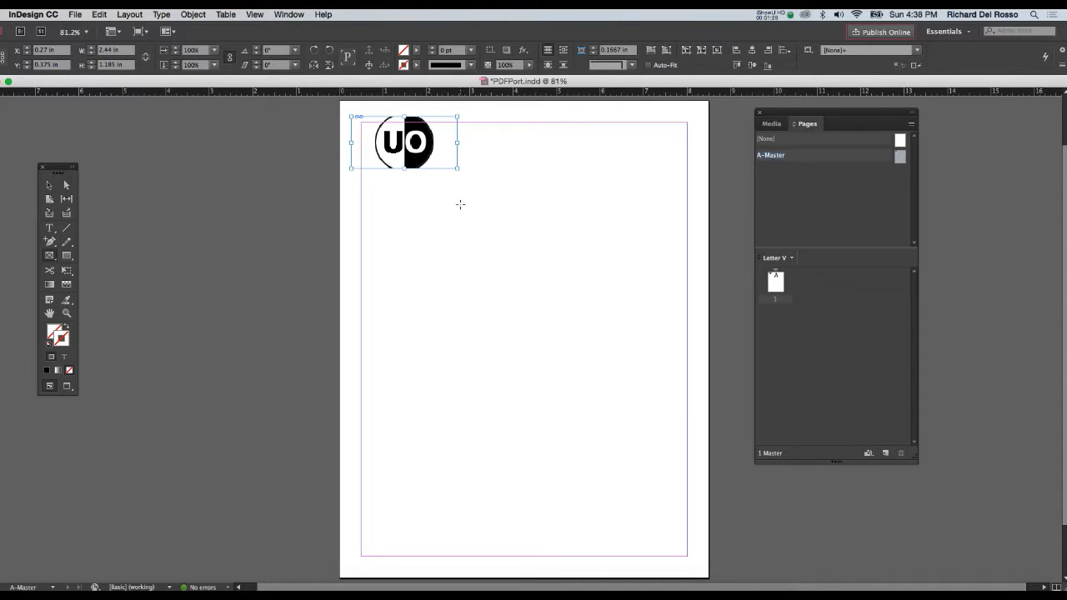
- Fit the logo proportionally to its frame and move the frame to about X 0.15 in, Y 0.64 in
right_click(420, 157)
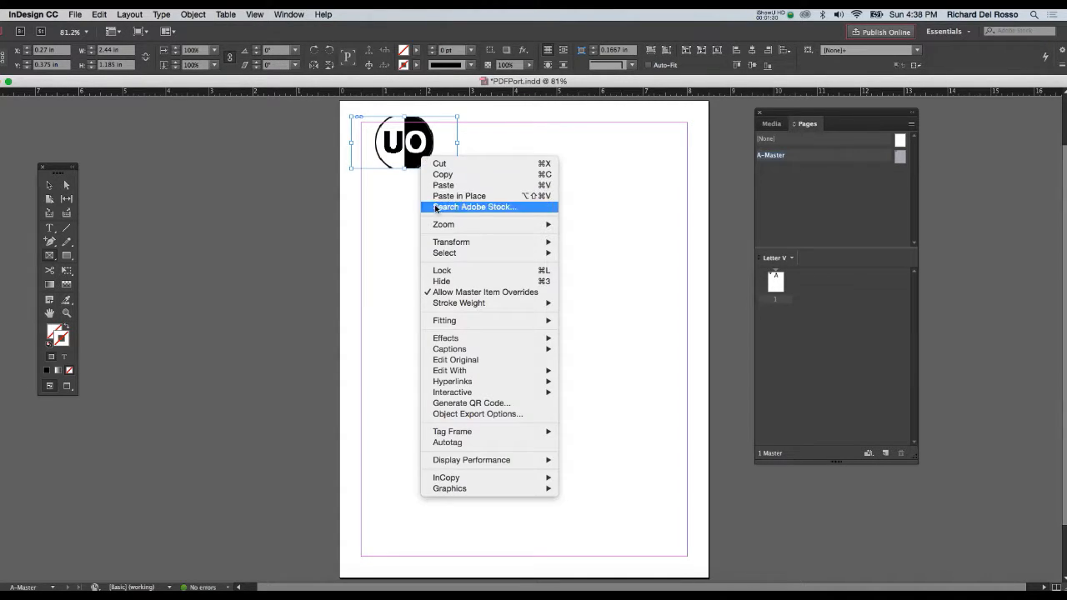
mouse_move(483, 321)
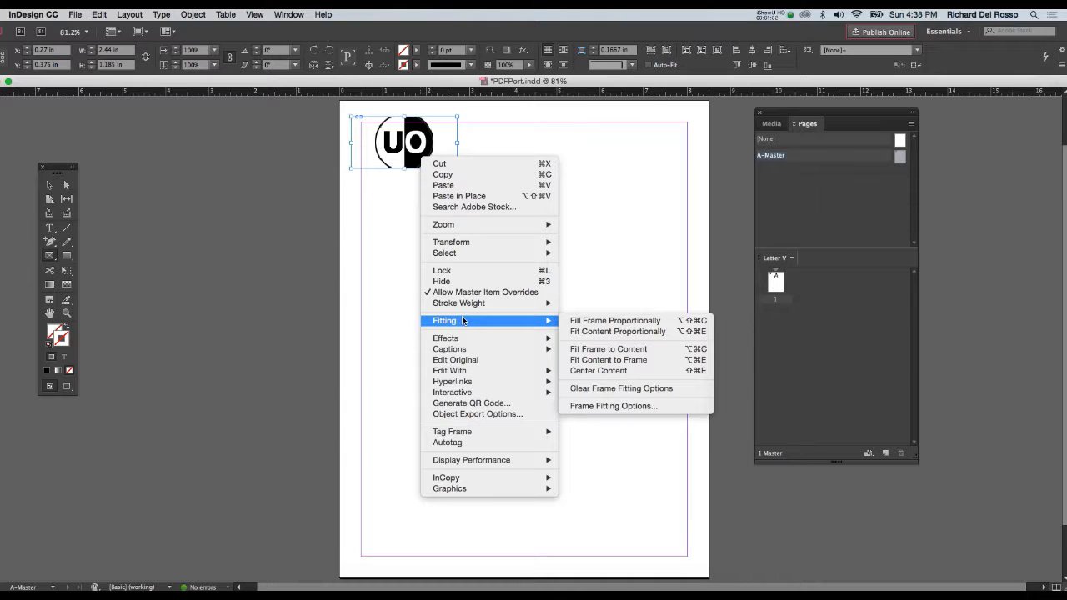
click(583, 331)
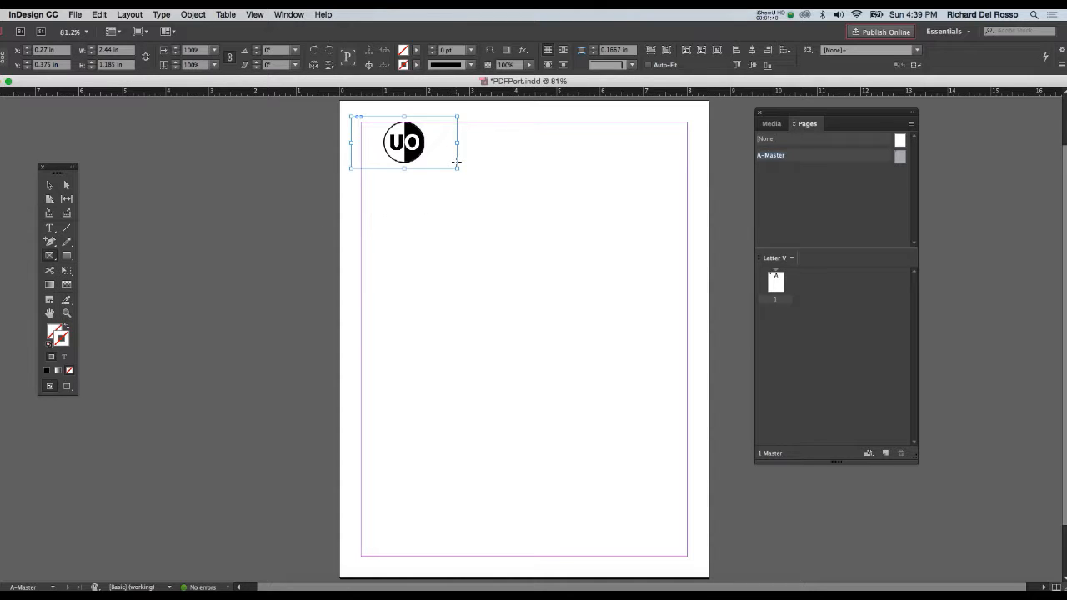
click(49, 185)
mouse_move(385, 150)
mouse_down()
mouse_move(383, 171)
mouse_move(381, 161)
mouse_up()
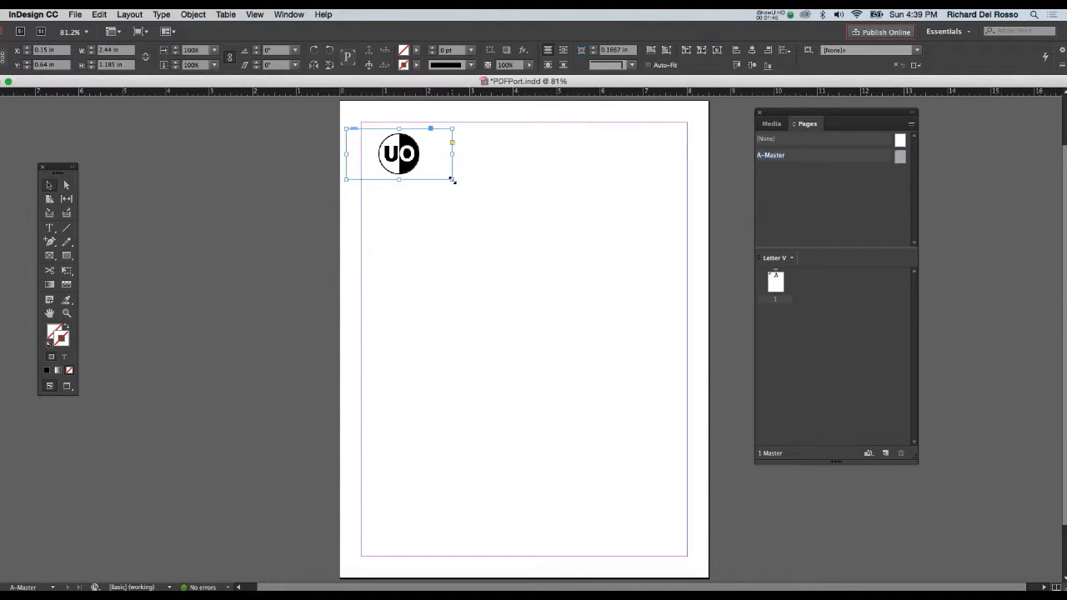
- Shrink the logo frame to about 1.94 by 0.94 in and scale the logo inside it to about 53%
drag(451, 180, 429, 169)
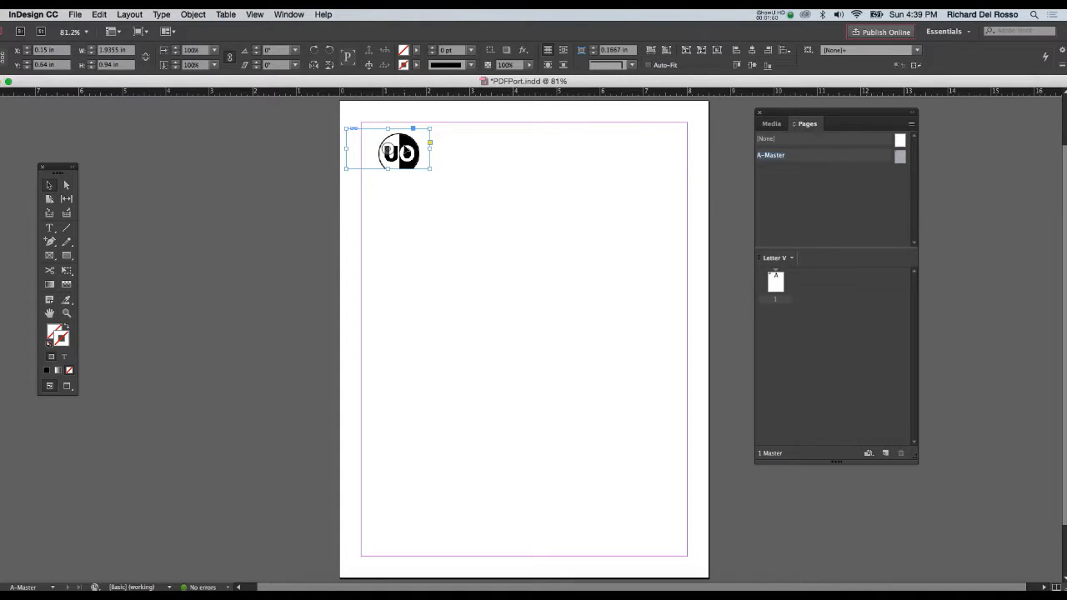
click(404, 147)
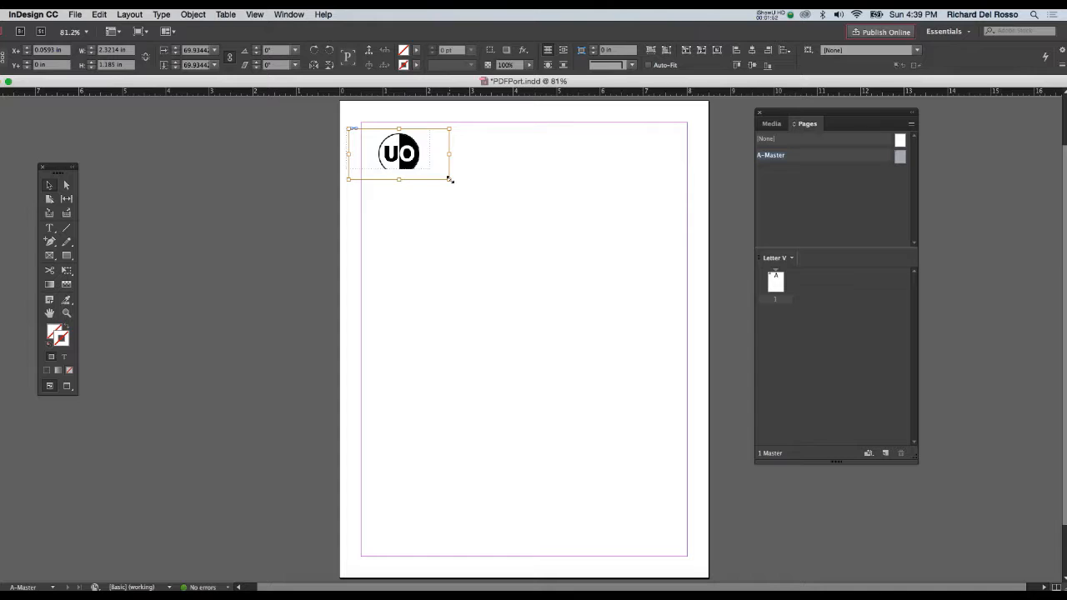
drag(448, 178, 423, 165)
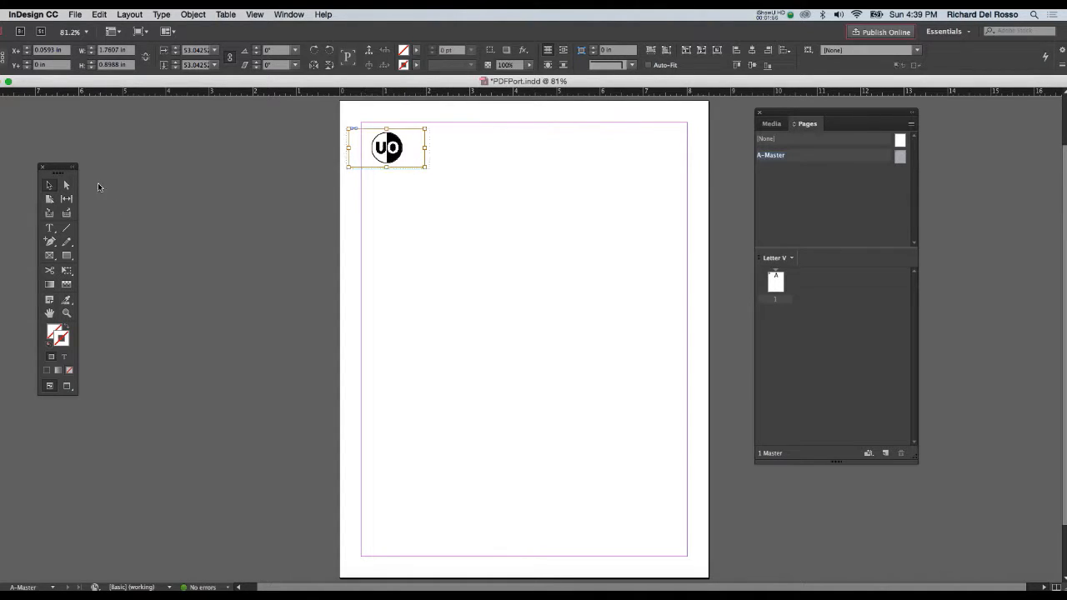
double_click(48, 185)
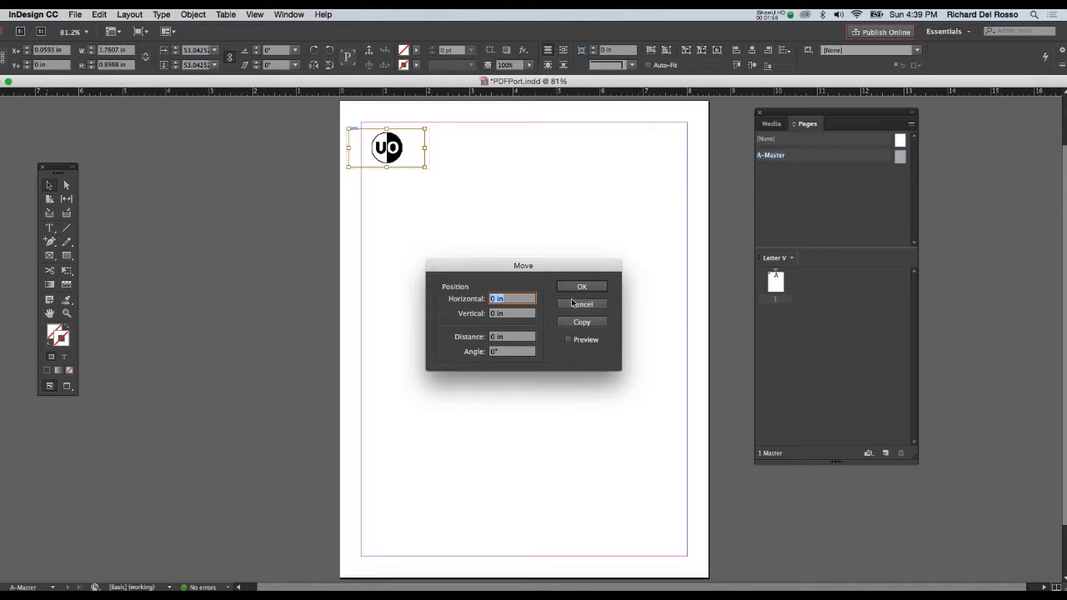
click(581, 286)
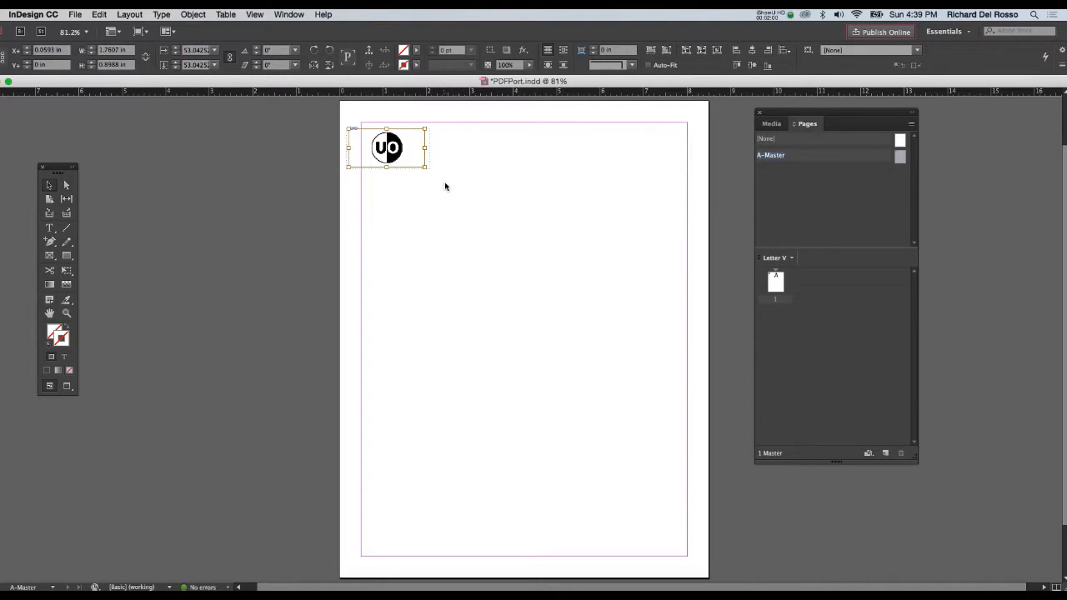
click(396, 198)
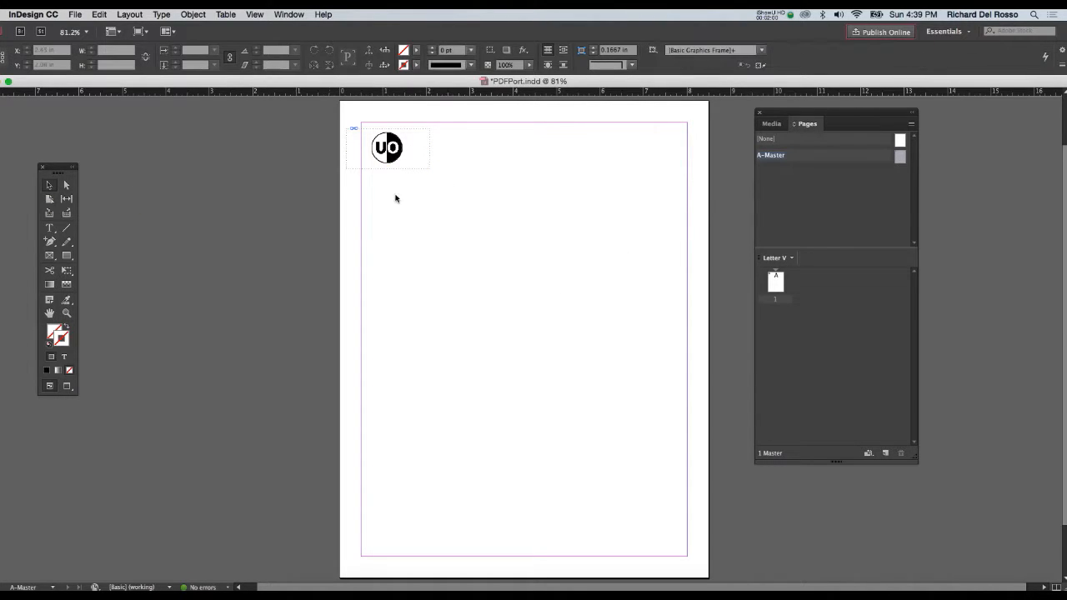
- Add a text frame about 2.8 by 1.04 in below the logo with the full name, "Email" and "Web Address" on separate lines
click(49, 228)
drag(370, 170, 492, 214)
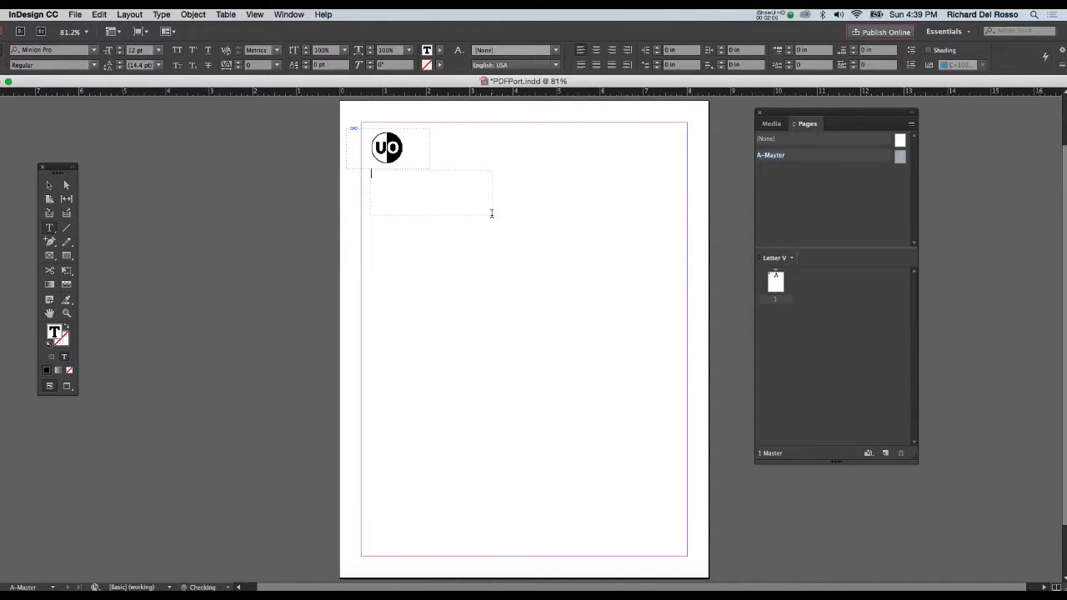
text(Alfred E. Newman)
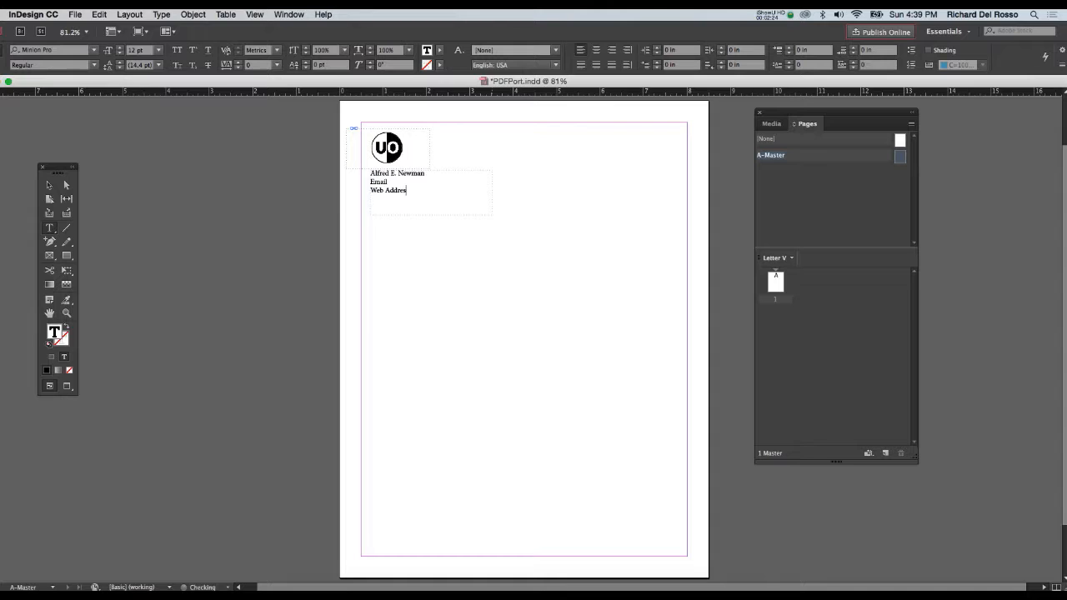
- Position the contact text frame just right of the logo at about X 1.61 in, Y 0.85 in, and return to page 1
click(49, 185)
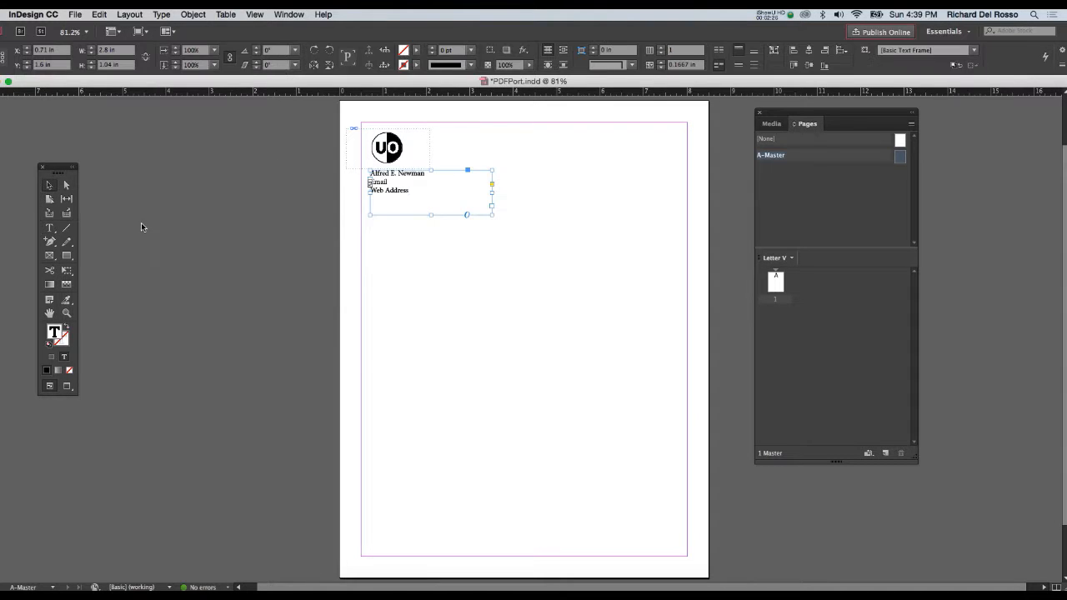
drag(380, 182, 441, 138)
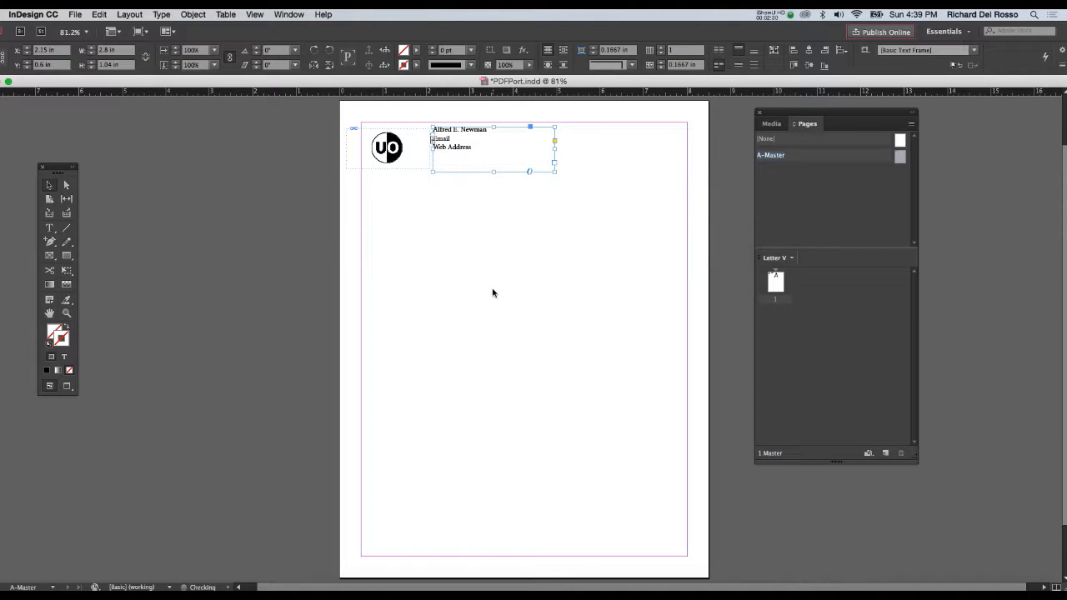
key(Down)
key(Down)
key(Down)
key(Down)
key(Down)
key(Down)
key(Down)
key(Down)
key(Down)
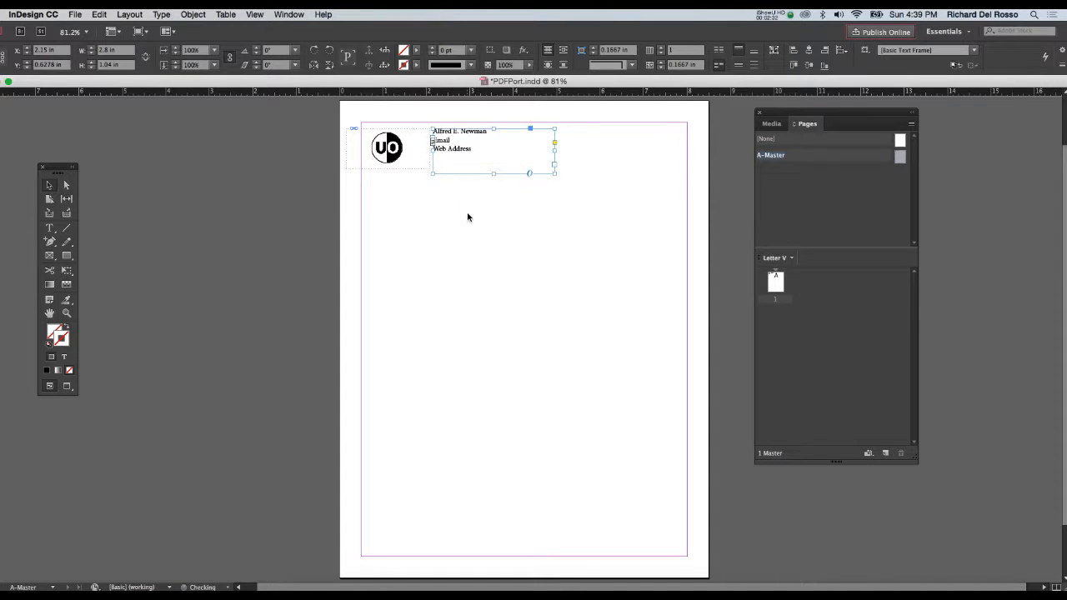
key(Down)
key(Down)
key(Down)
key(Down)
key(Down)
key(Down)
key(Down)
key(Down)
key(Down)
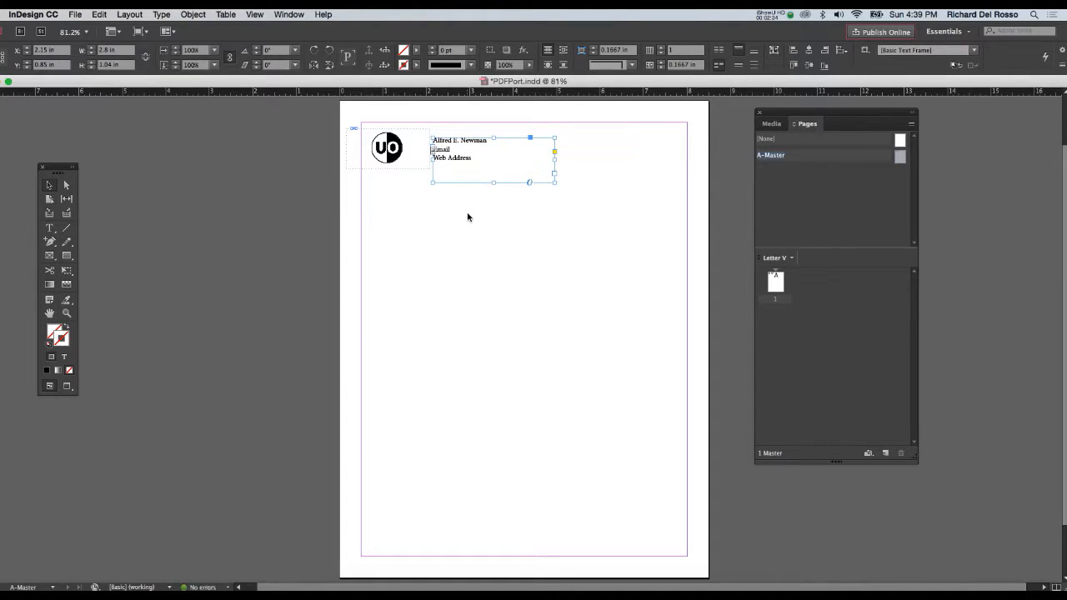
key(Left)
key(Left)
key(Left)
key(Left)
key(Left)
key(Left)
key(Left)
key(Left)
key(Left)
key(Left)
key(Left)
key(Left)
key(Left)
key(Left)
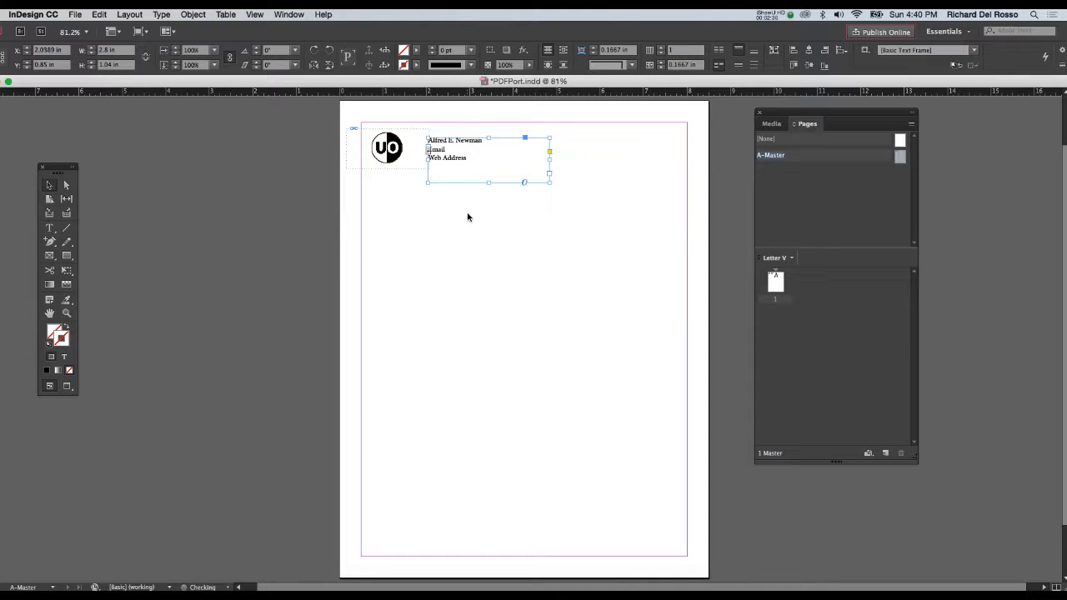
key(Left)
key(Left)
key(Left)
key(Left)
key(Left)
key(Left)
key(Left)
key(Left)
key(Left)
key(Left)
key(Left)
key(Left)
key(Left)
key(Left)
key(Left)
key(Left)
key(Left)
key(Left)
key(Left)
key(Left)
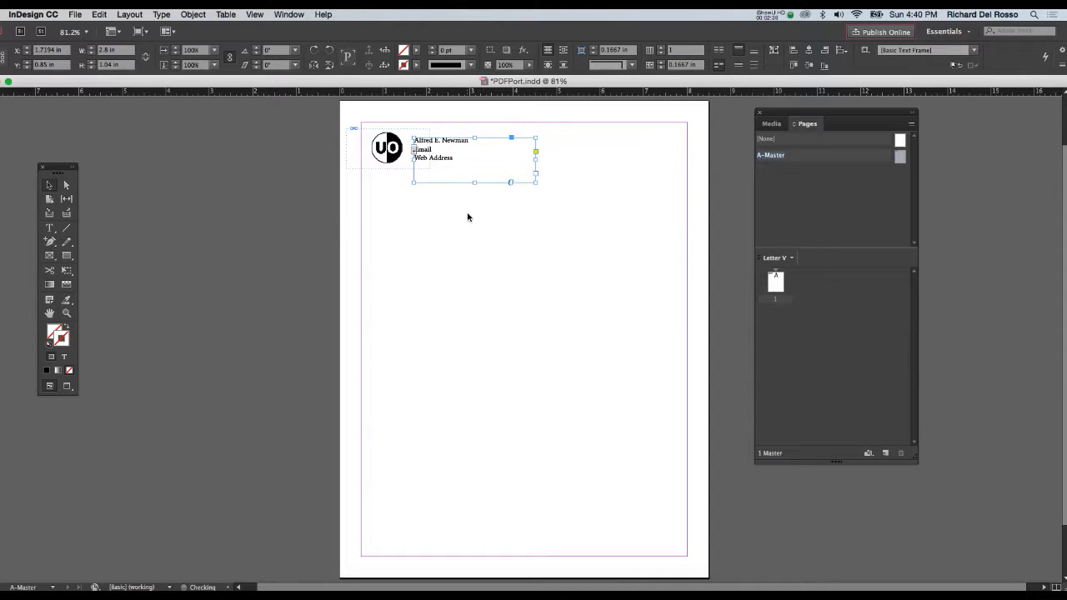
key(Left)
key(Left)
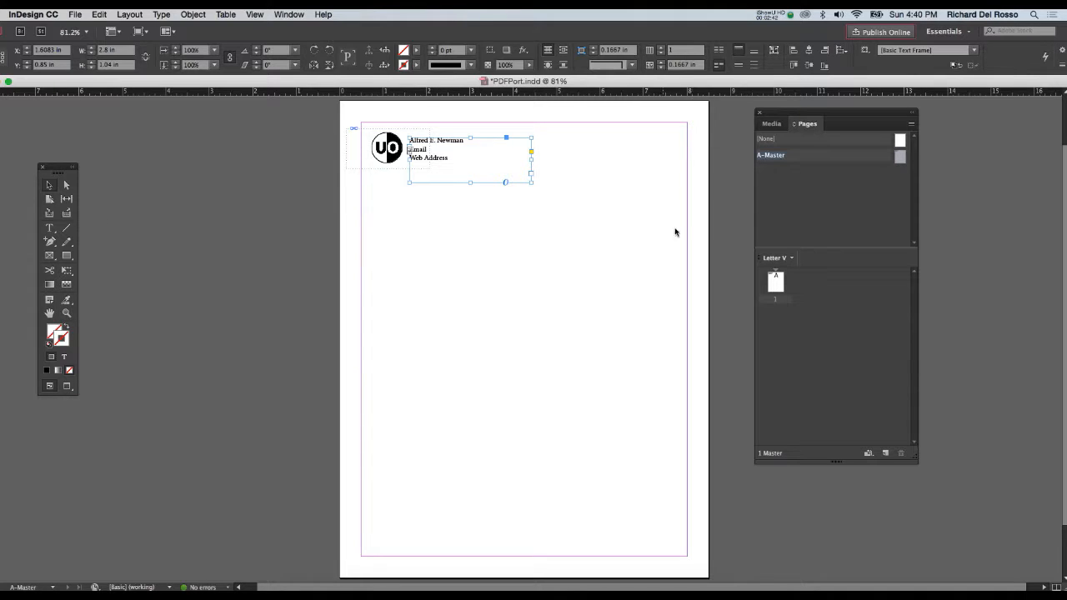
double_click(776, 284)
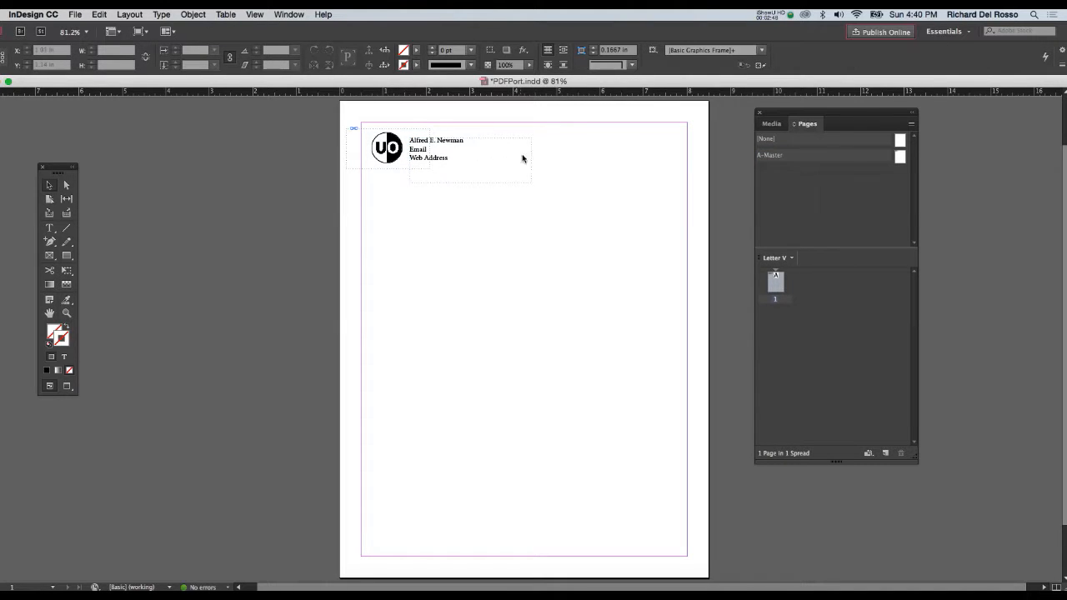
- Add a second page based on A-Master and return to page 1
drag(384, 193, 446, 125)
drag(900, 156, 775, 329)
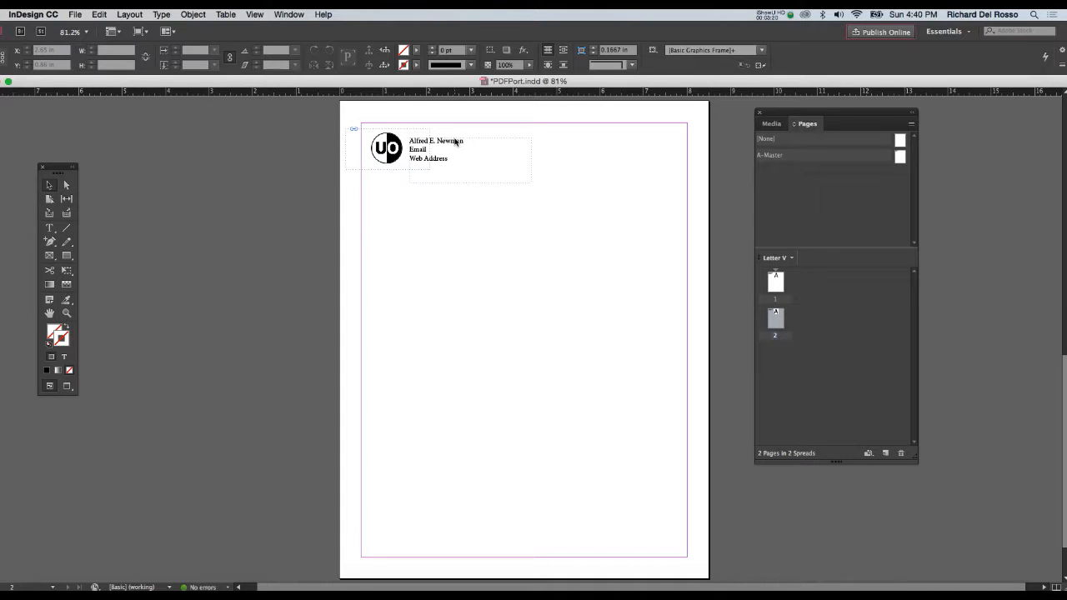
double_click(775, 286)
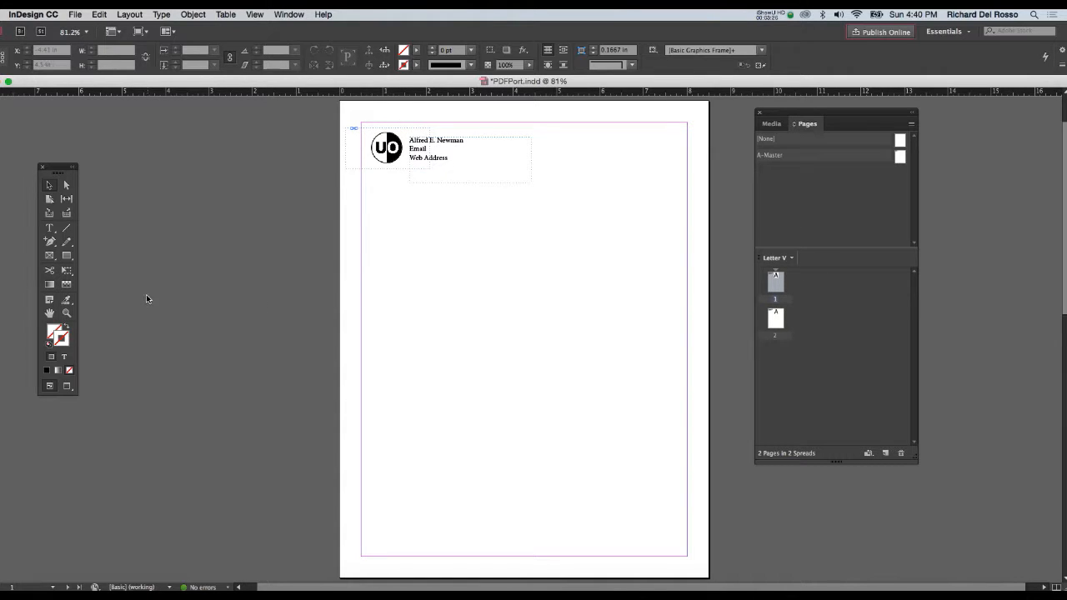
- Draw a rectangle frame about 6.52 by 8.16 in below the header and place the first JPEG from the Absolutstudent work folder in it
click(50, 258)
drag(384, 185, 667, 543)
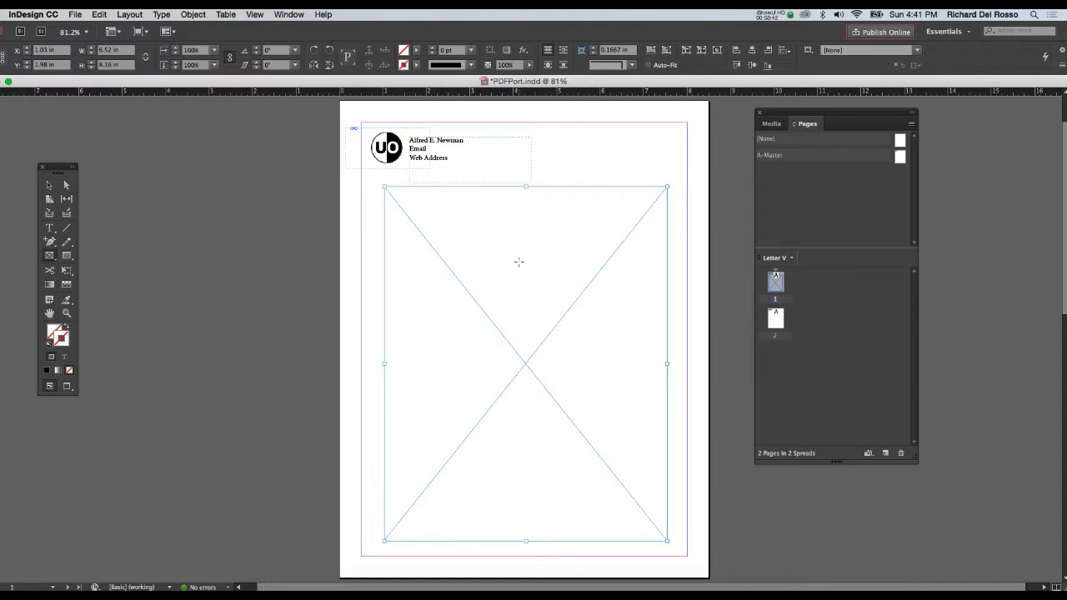
key(super+d)
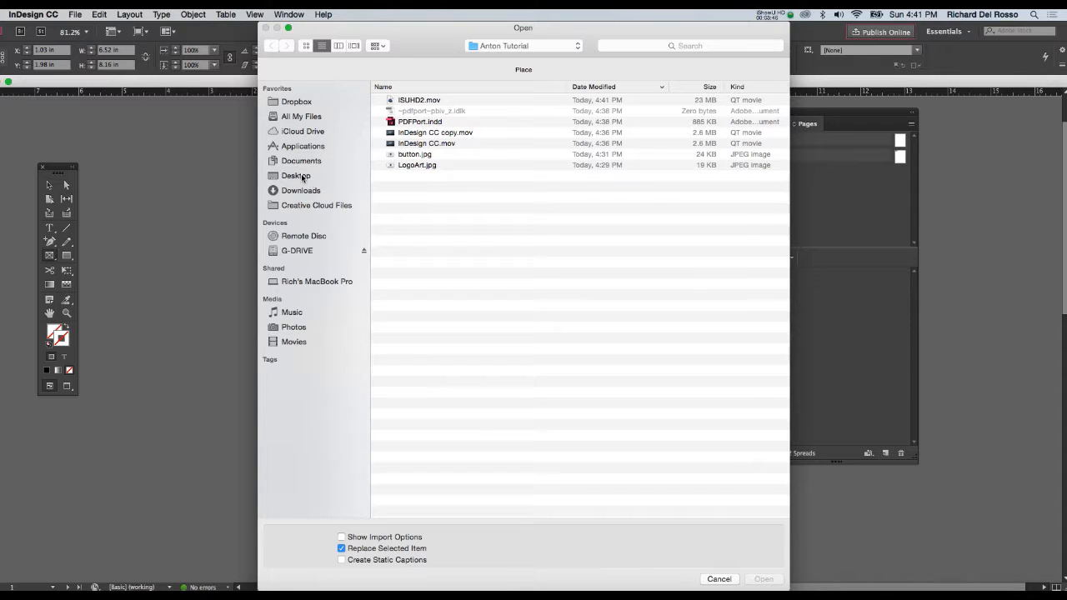
click(296, 176)
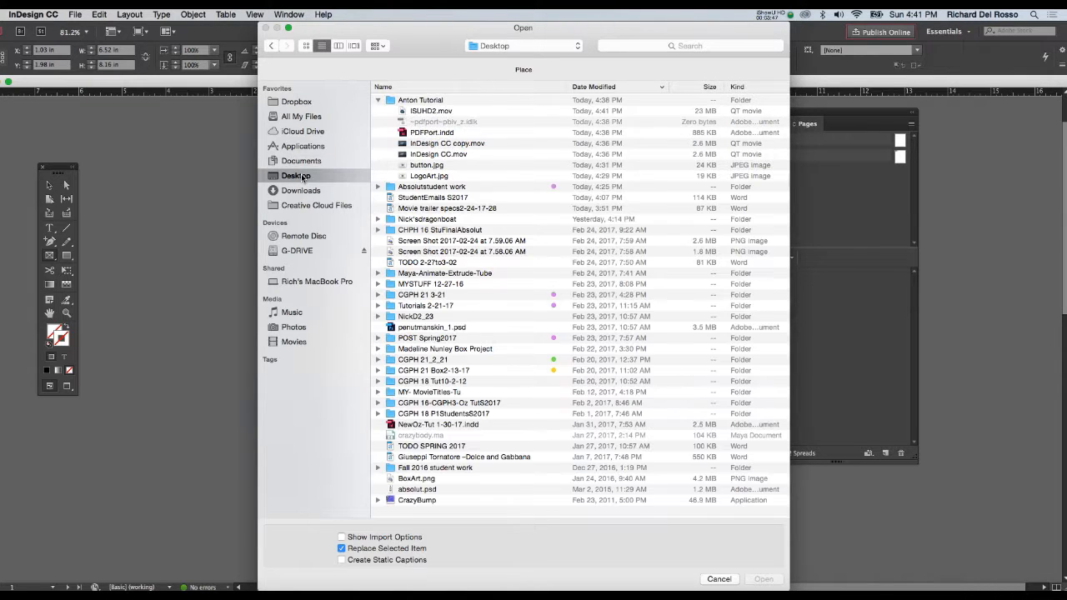
click(379, 100)
click(379, 111)
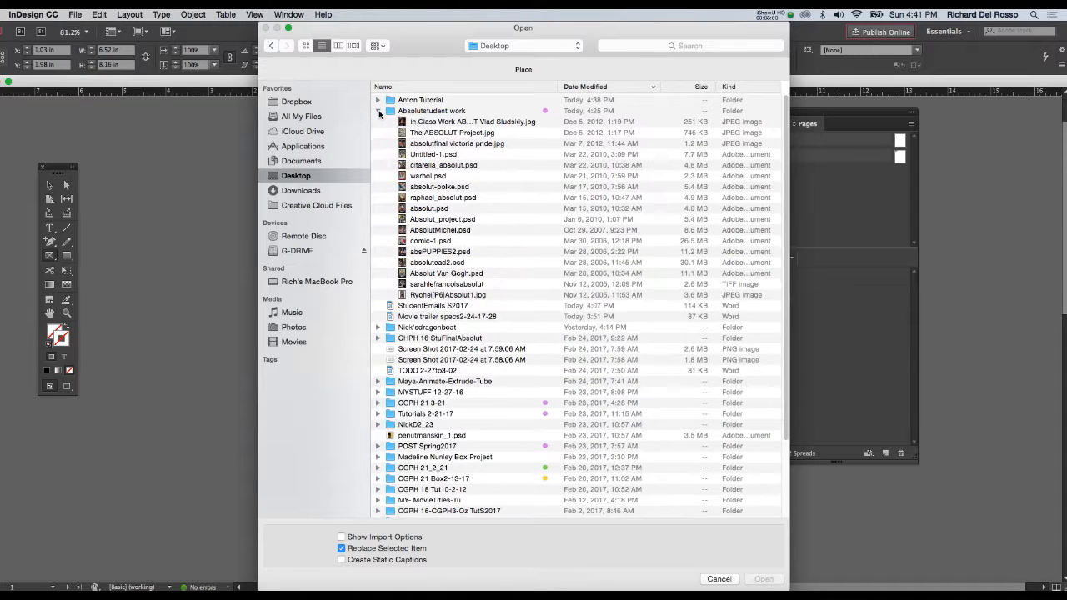
click(421, 123)
click(764, 579)
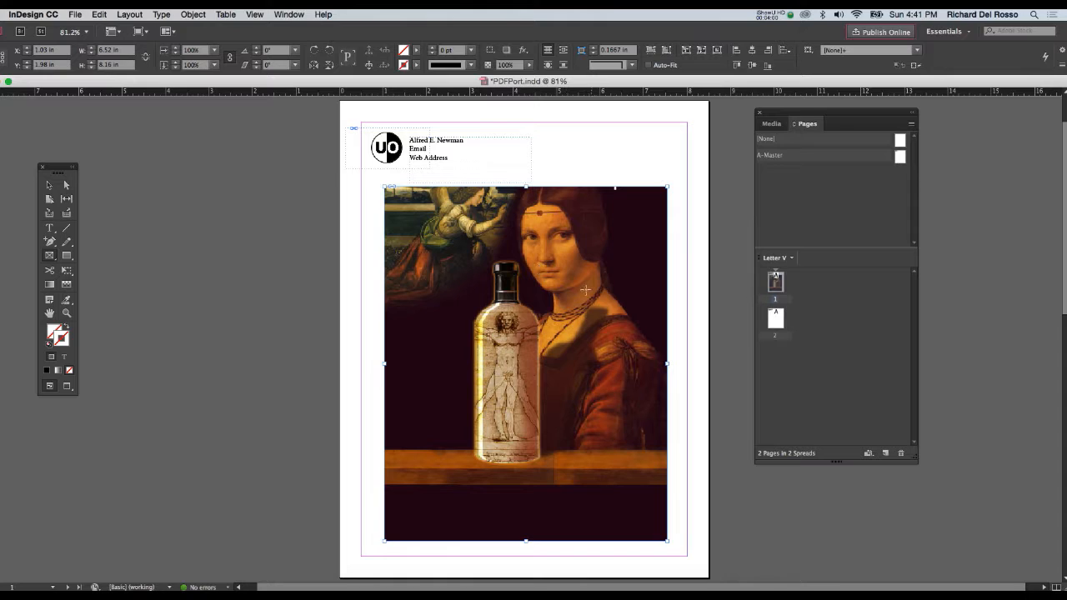
- Fit the placed image proportionally within its frame on page 1 and save the document
right_click(565, 269)
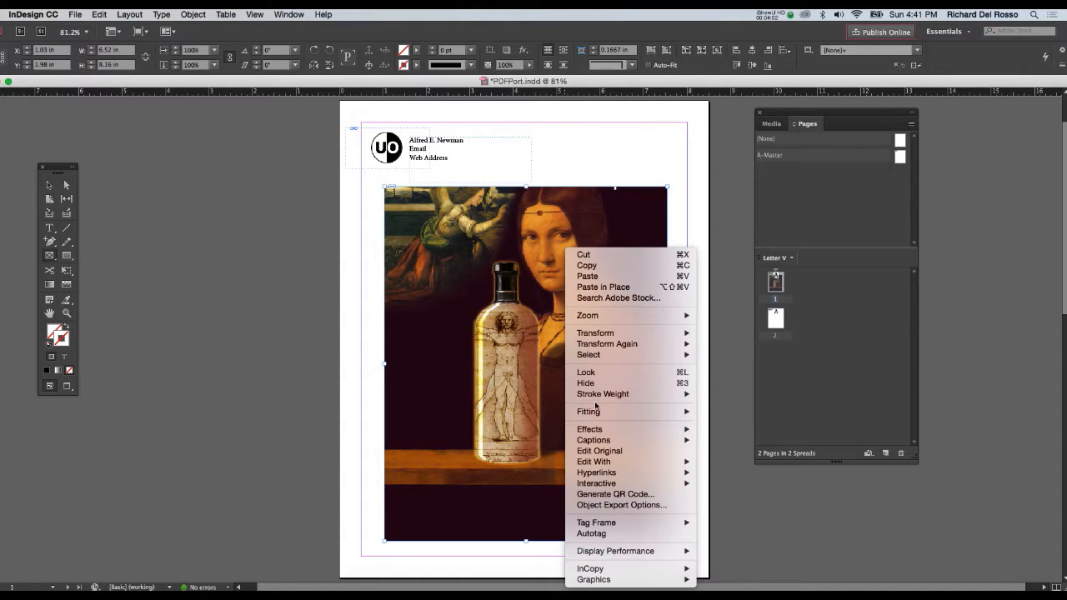
mouse_move(599, 414)
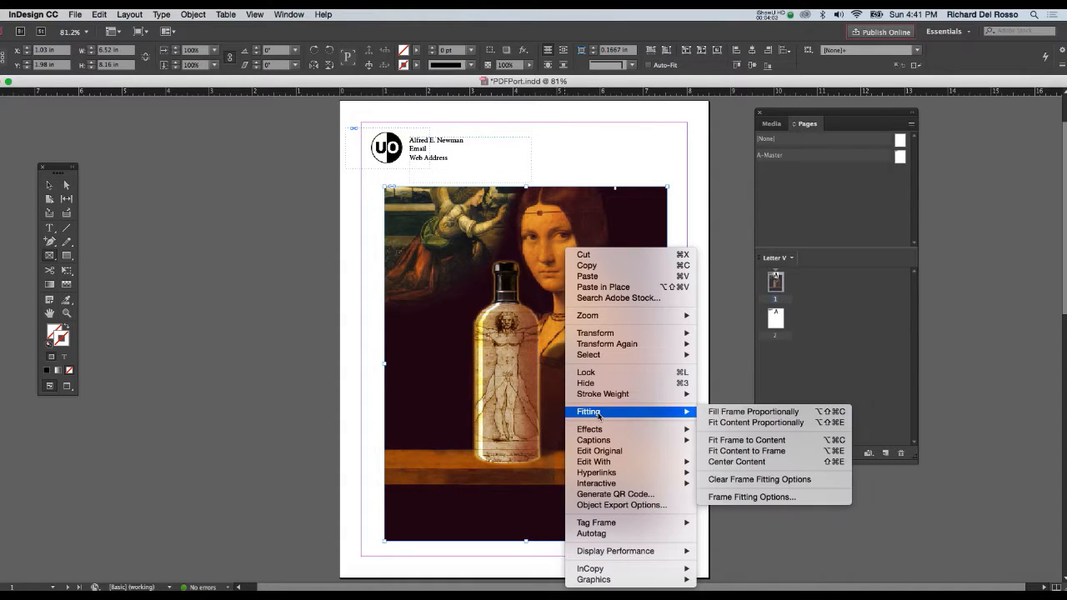
click(737, 424)
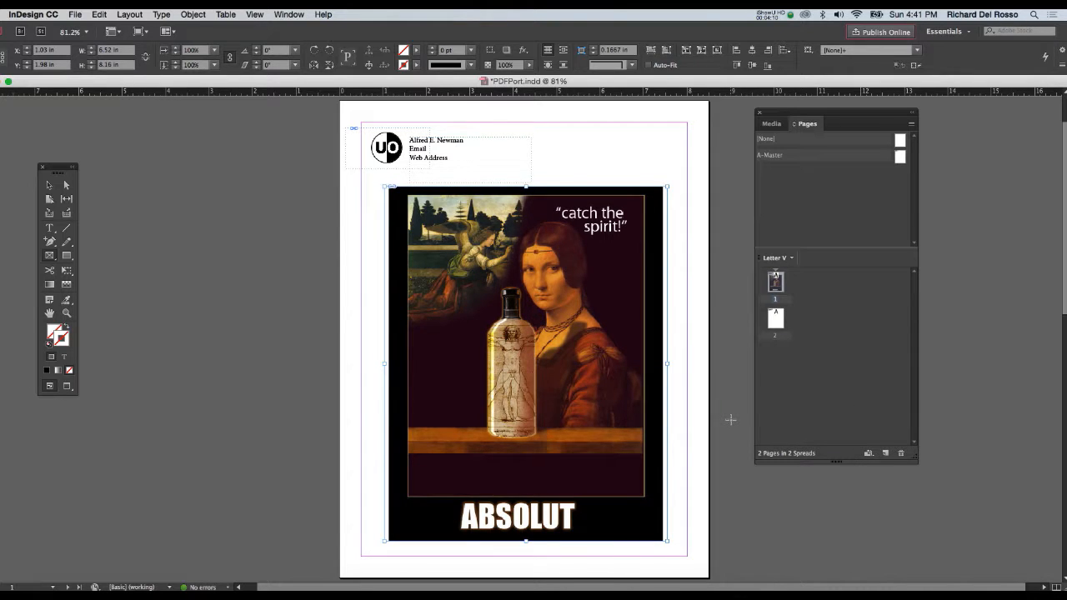
key(super+s)
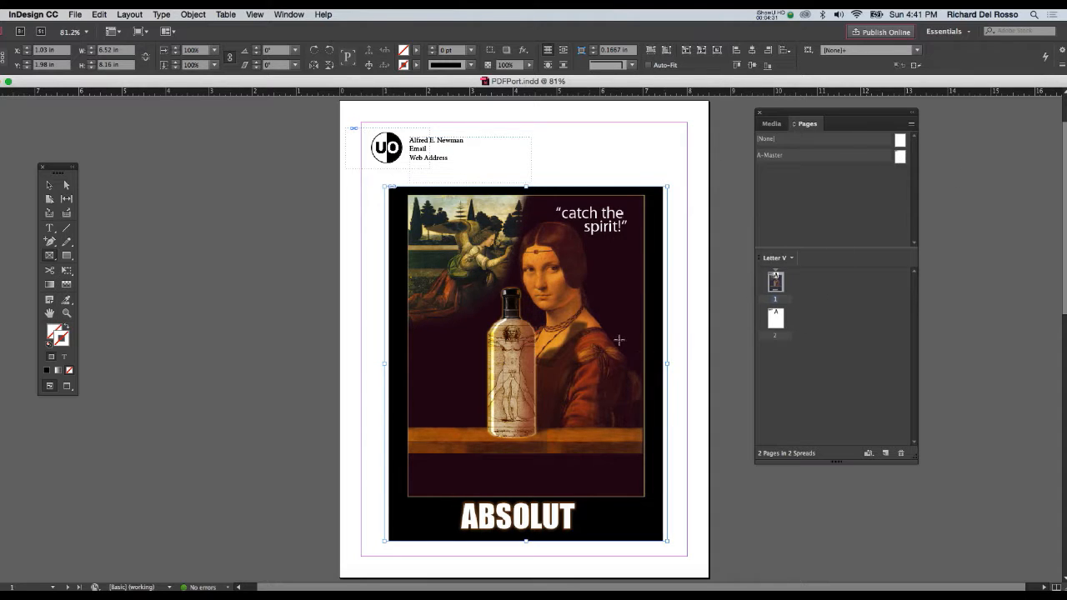
- Copy the image frame from page 1 and paste it in place on page 2
click(49, 185)
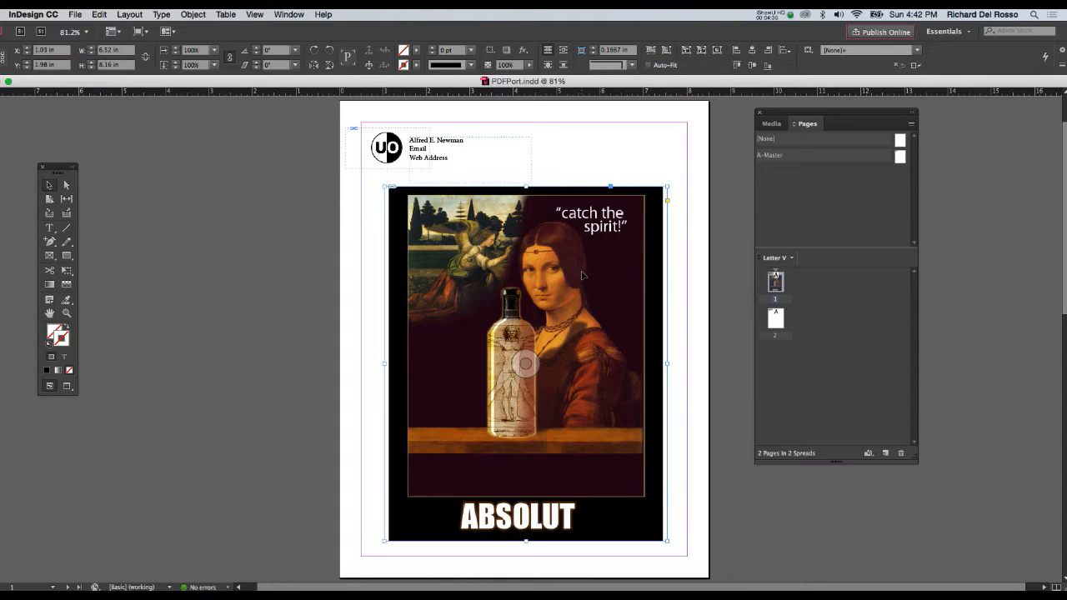
double_click(775, 318)
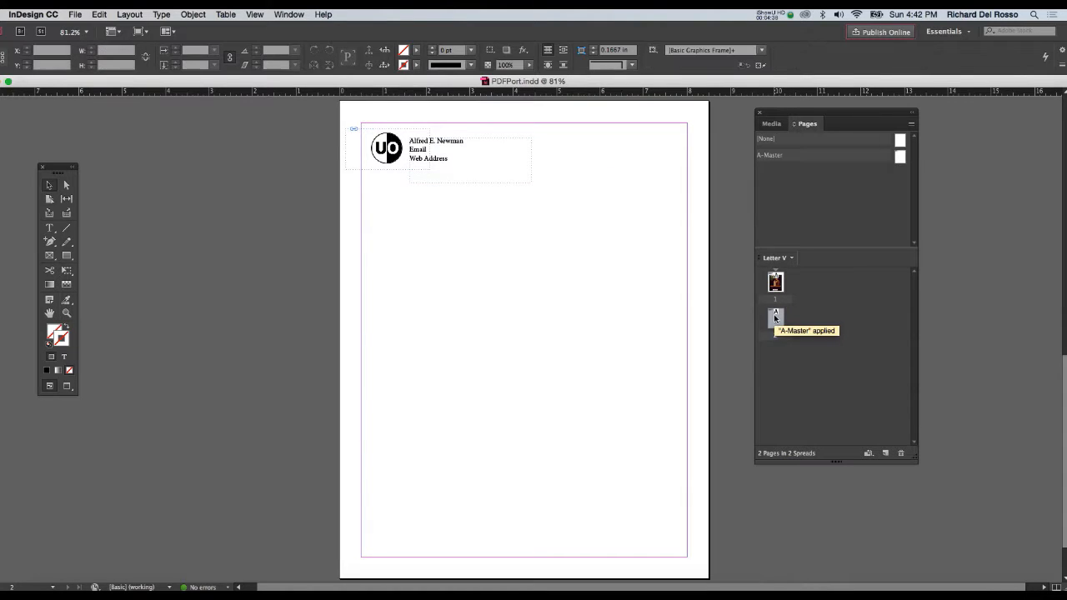
click(100, 15)
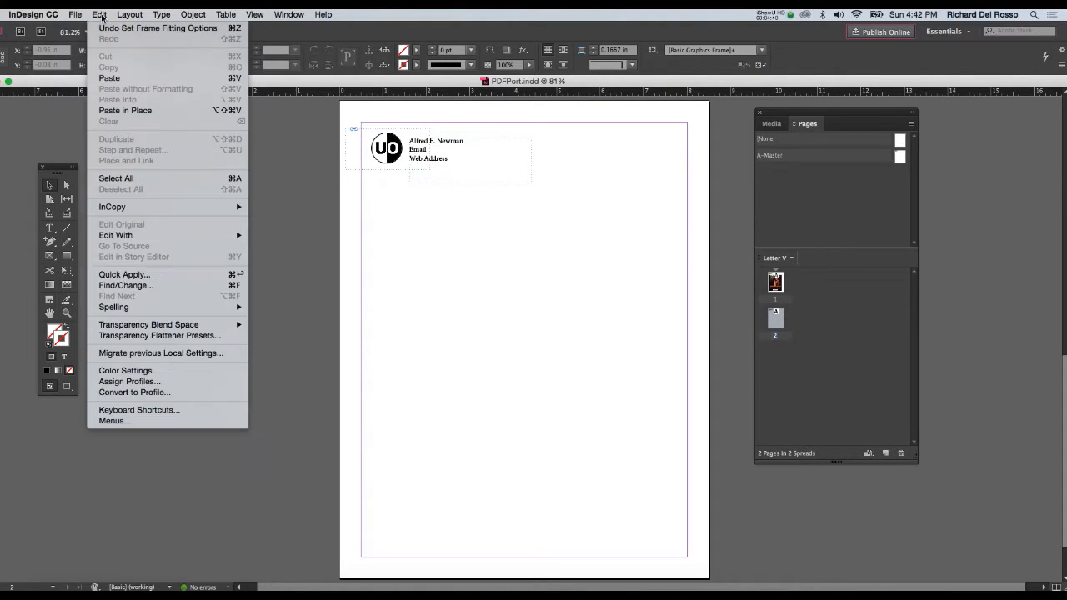
click(125, 110)
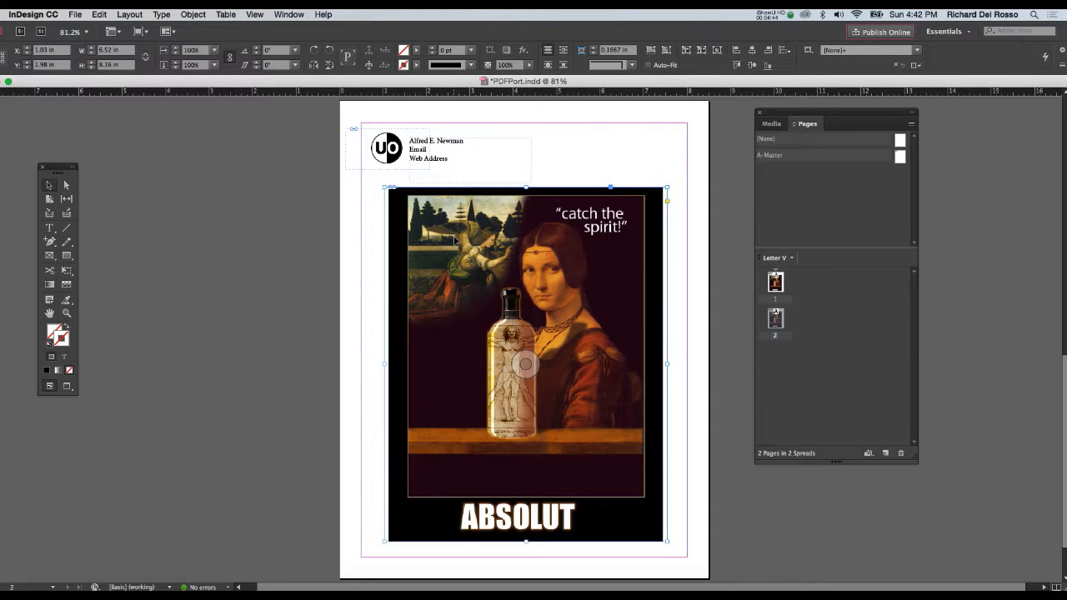
- Delete the image inside the page 2 frame and place The ABSOLUT Project.jpg in it instead
double_click(517, 238)
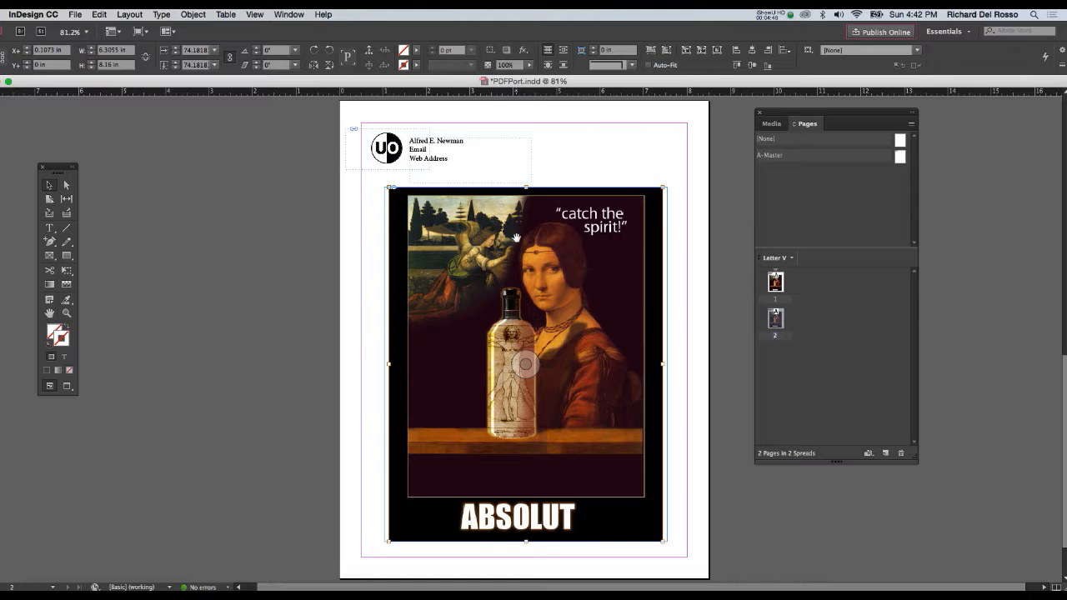
key(Delete)
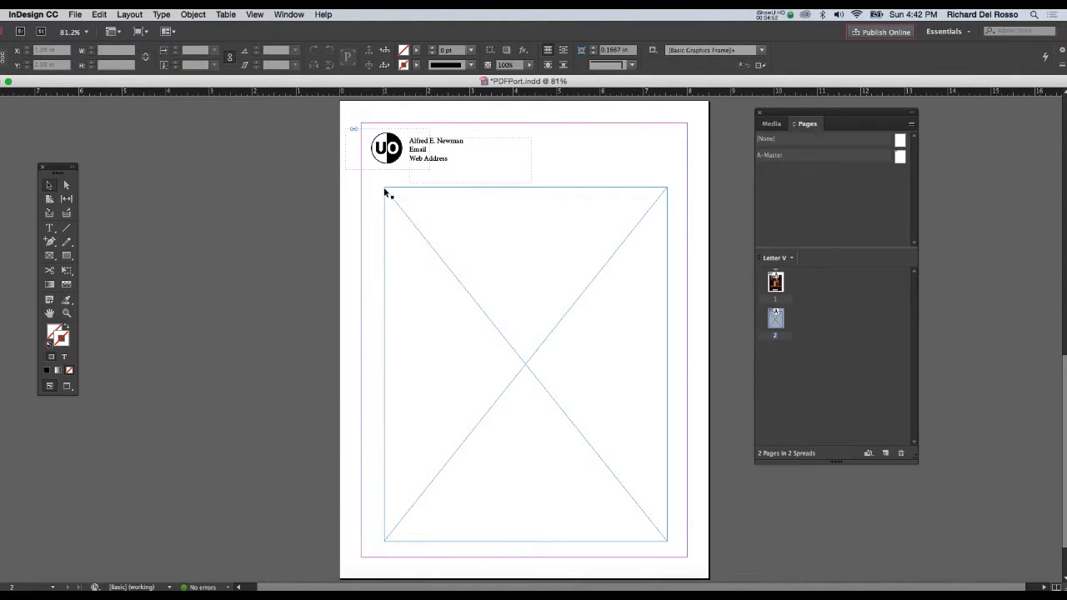
click(520, 258)
key(super+d)
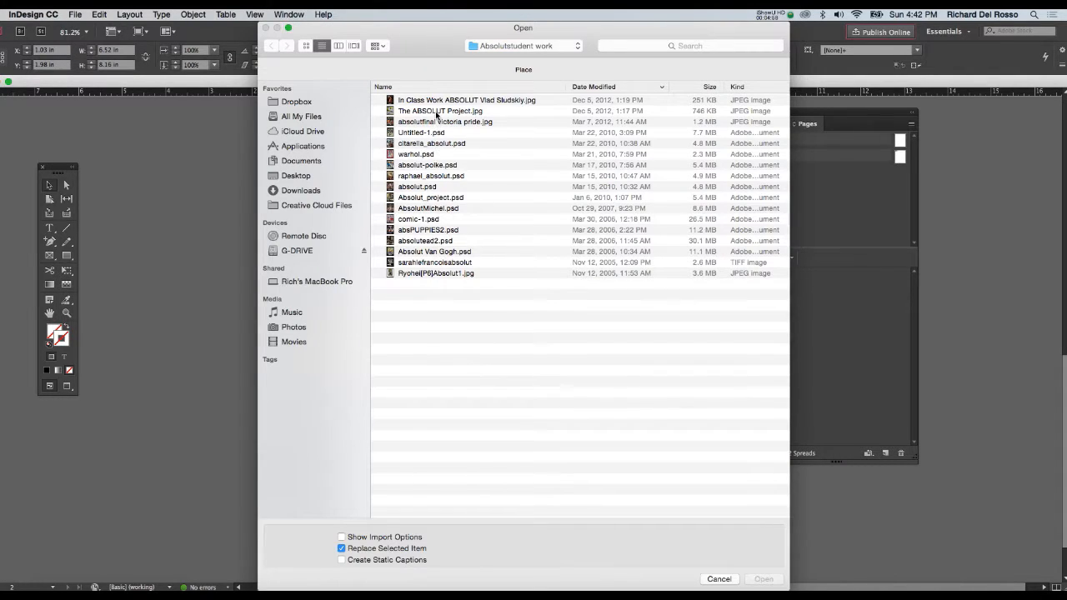
click(438, 112)
click(761, 580)
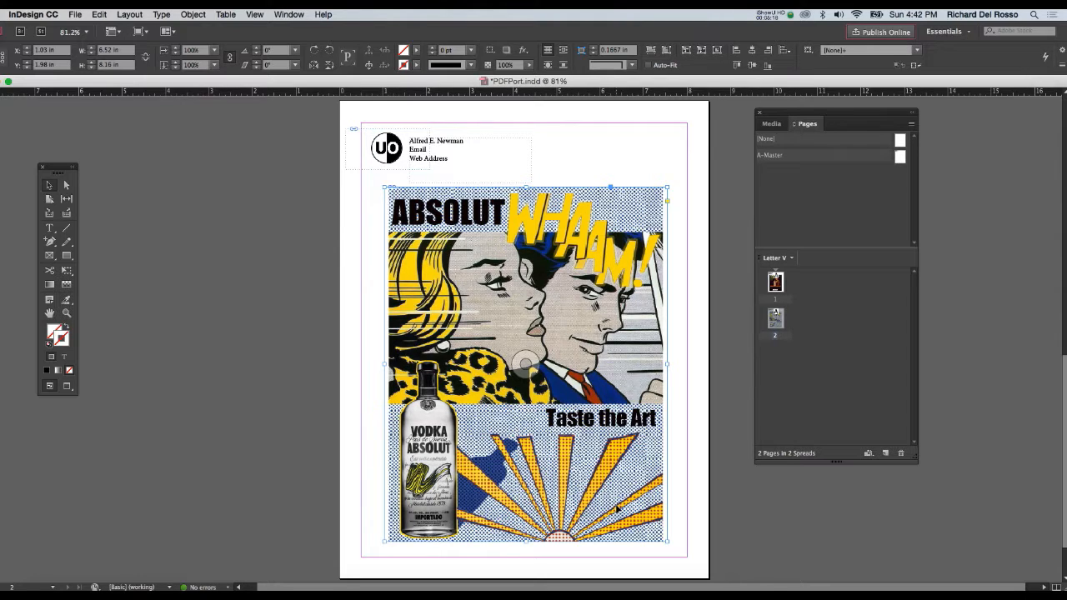
- Add a third page based on A-Master and paste a copy of page 1's image frame in place on it
double_click(776, 282)
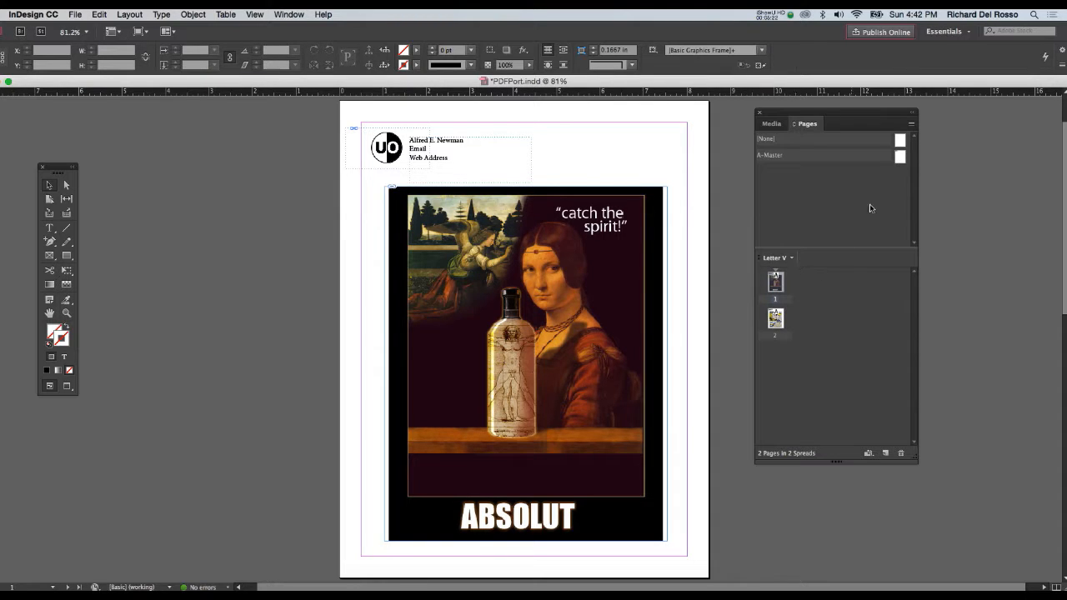
drag(899, 157, 771, 366)
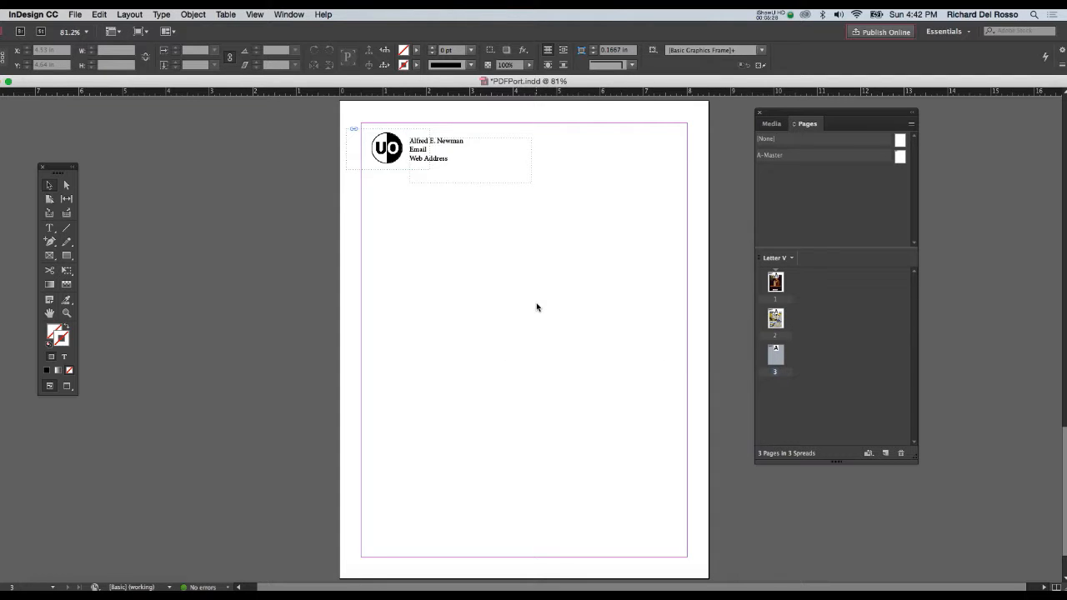
key(ctrl+v)
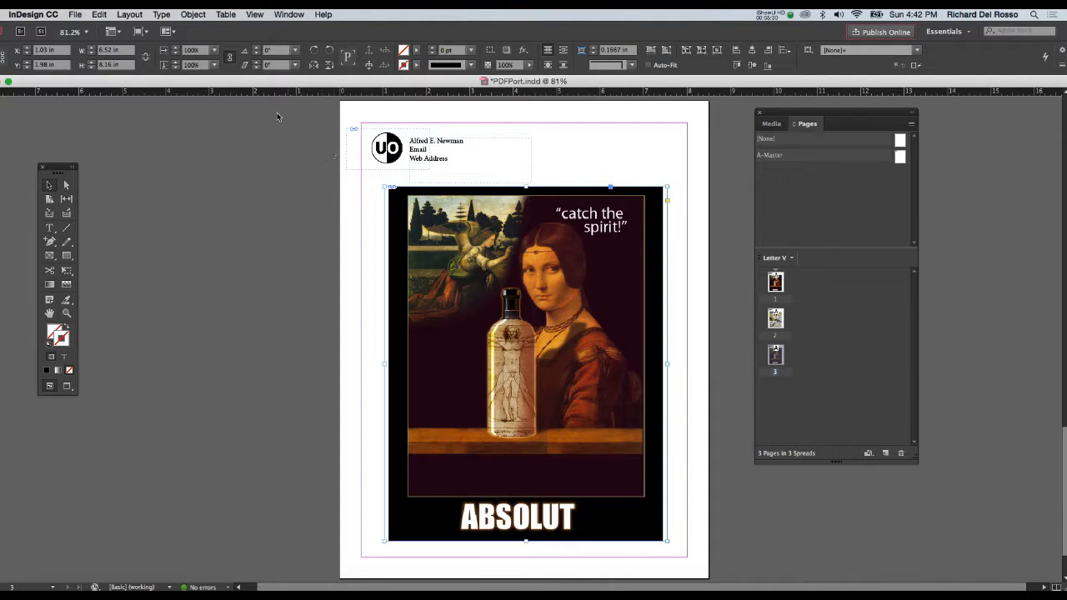
click(99, 14)
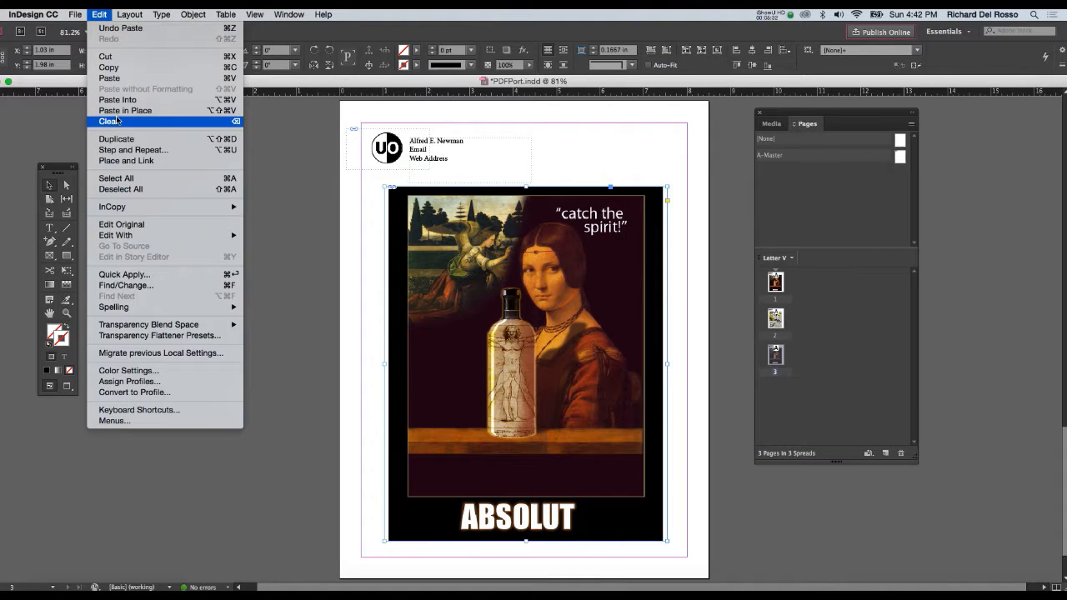
click(63, 121)
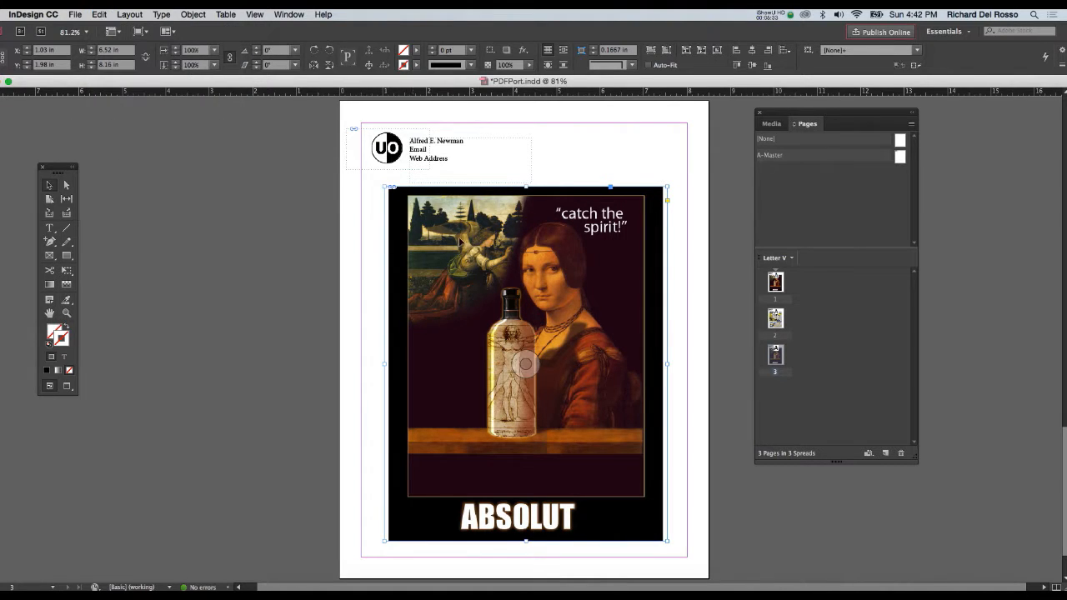
- Delete the image inside the pasted frame on page 3, keeping the empty frame
double_click(530, 240)
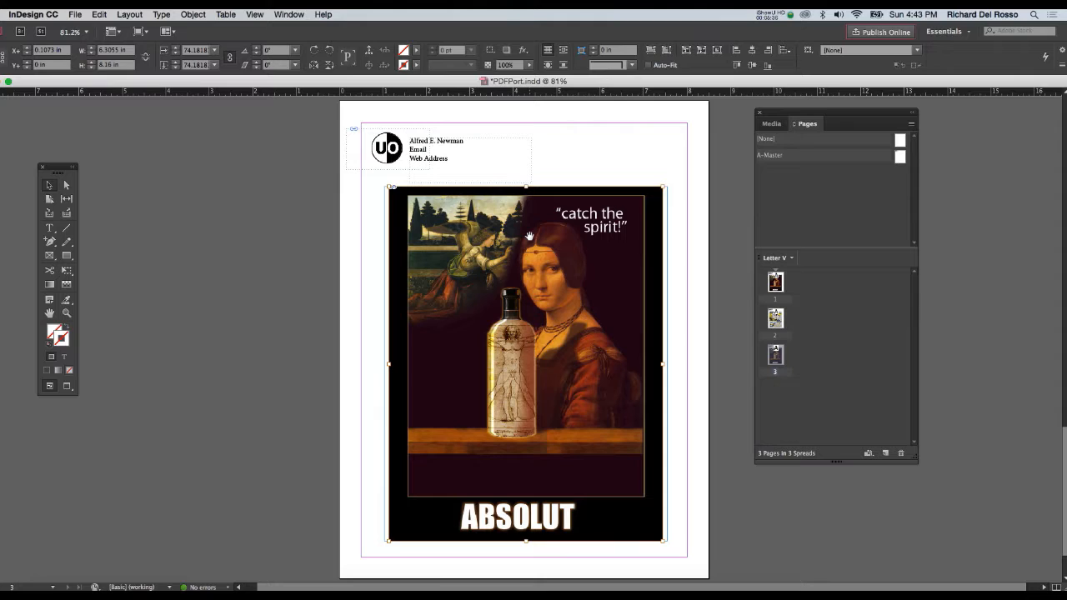
key(Delete)
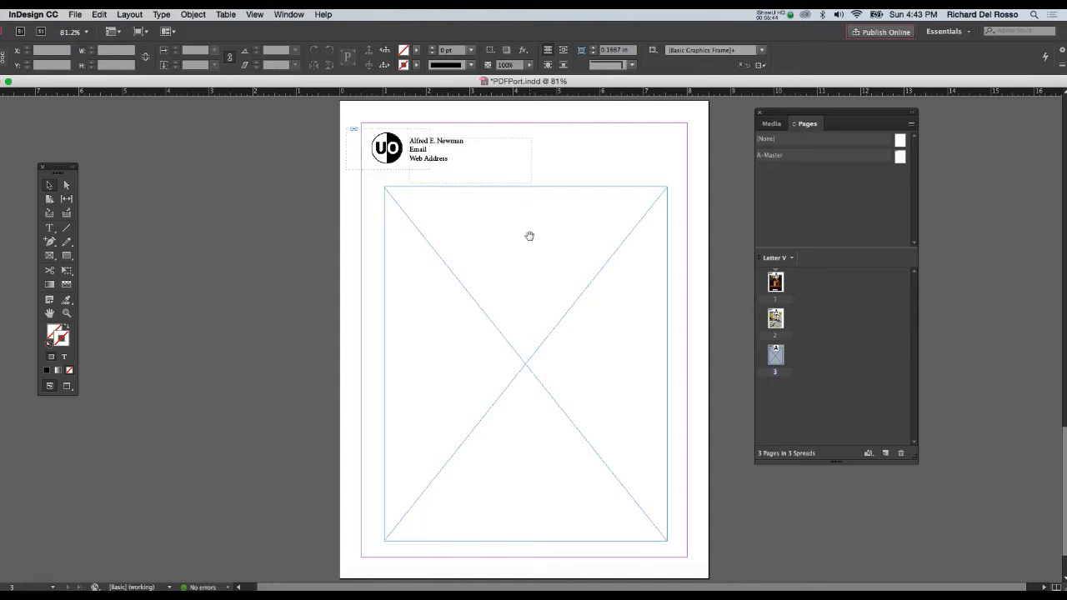
key(super+d)
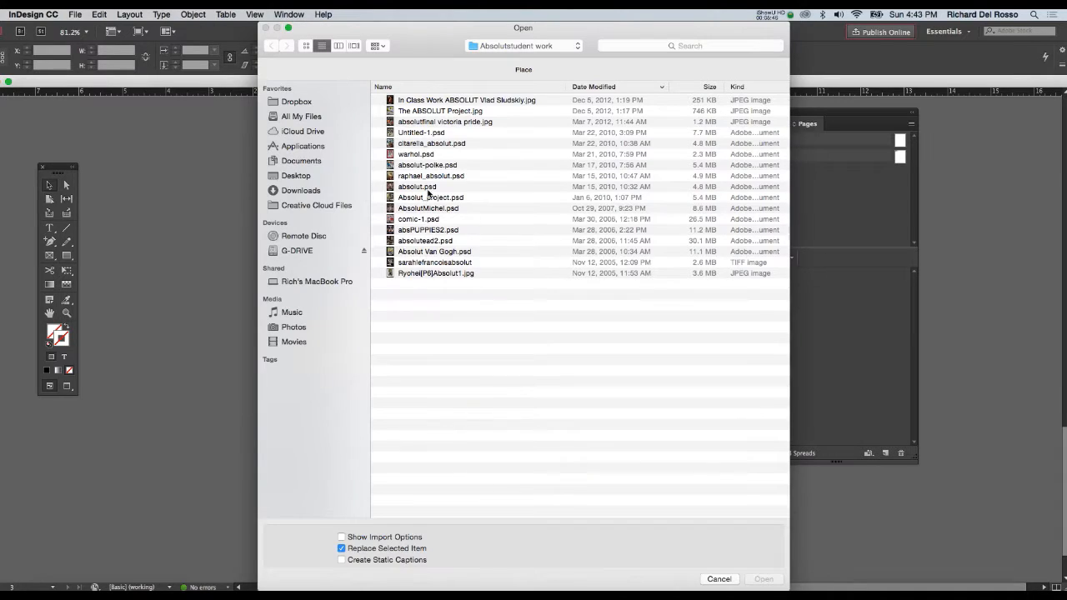
click(393, 146)
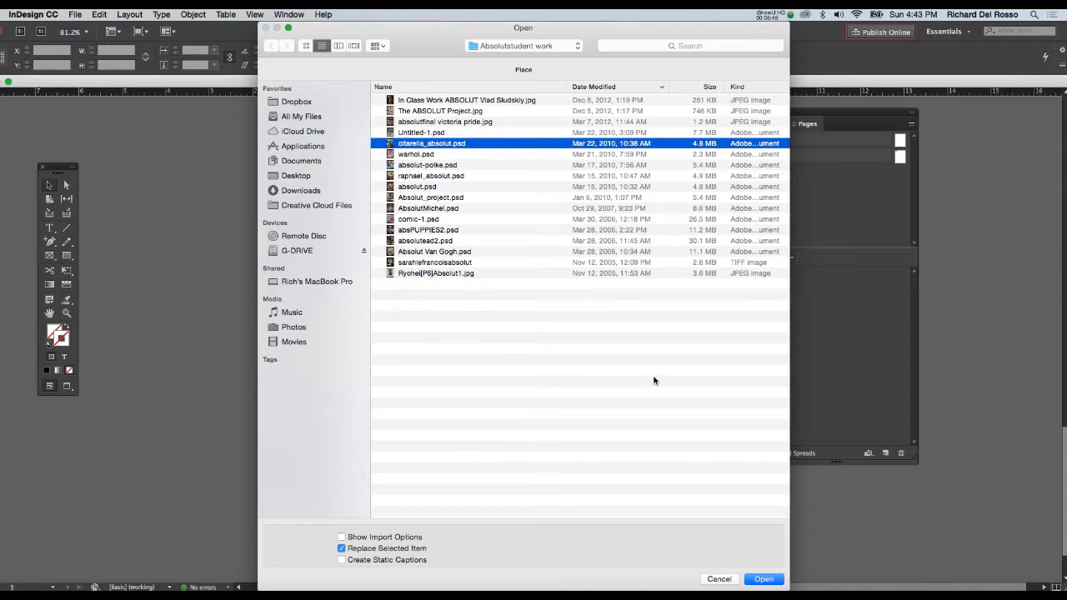
click(763, 579)
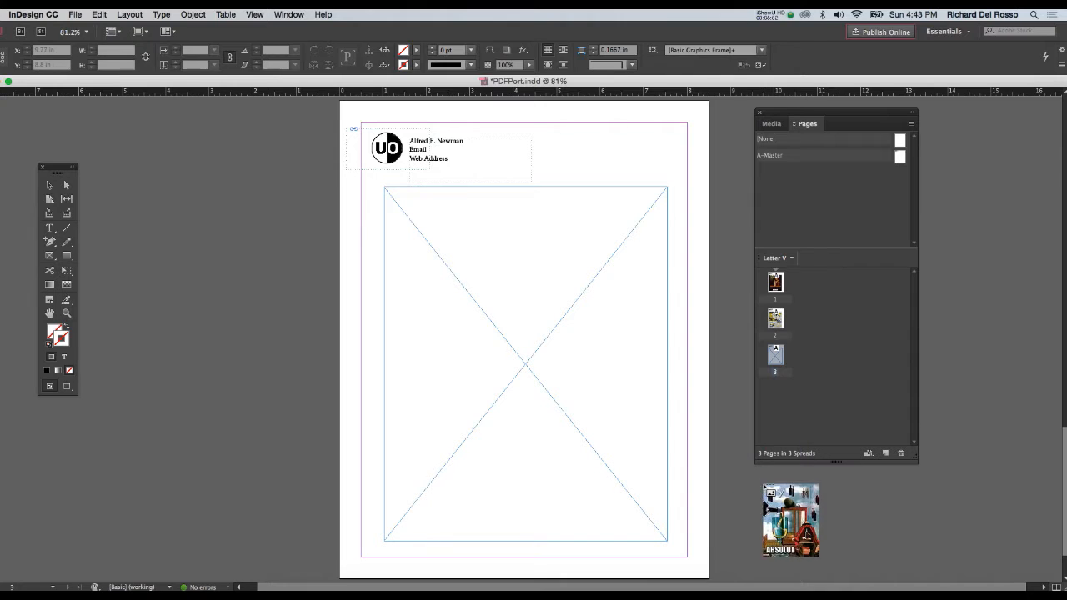
click(763, 484)
key(super+d)
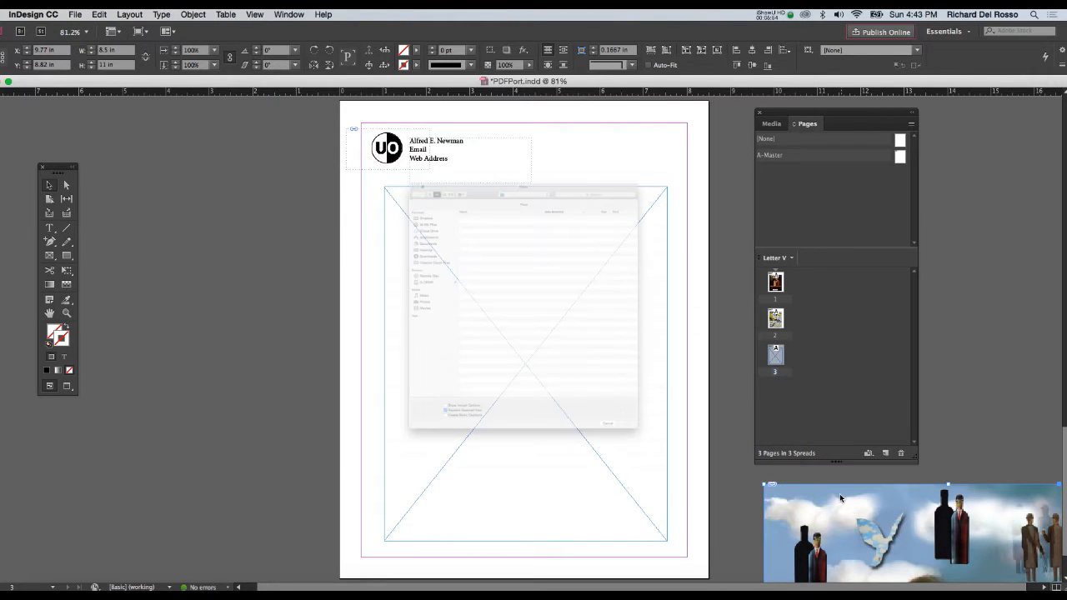
click(725, 578)
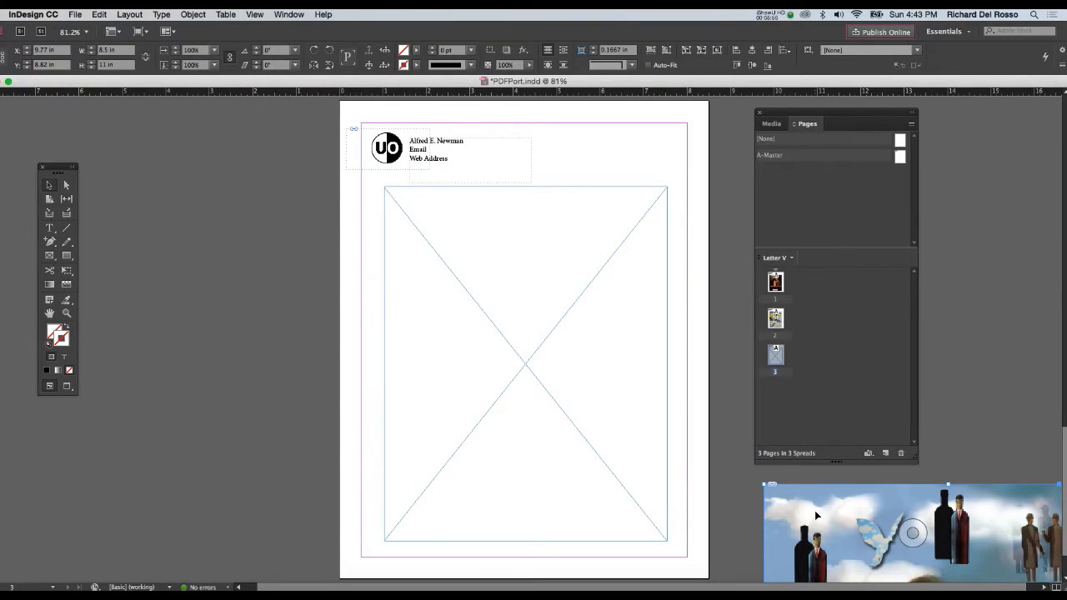
key(Delete)
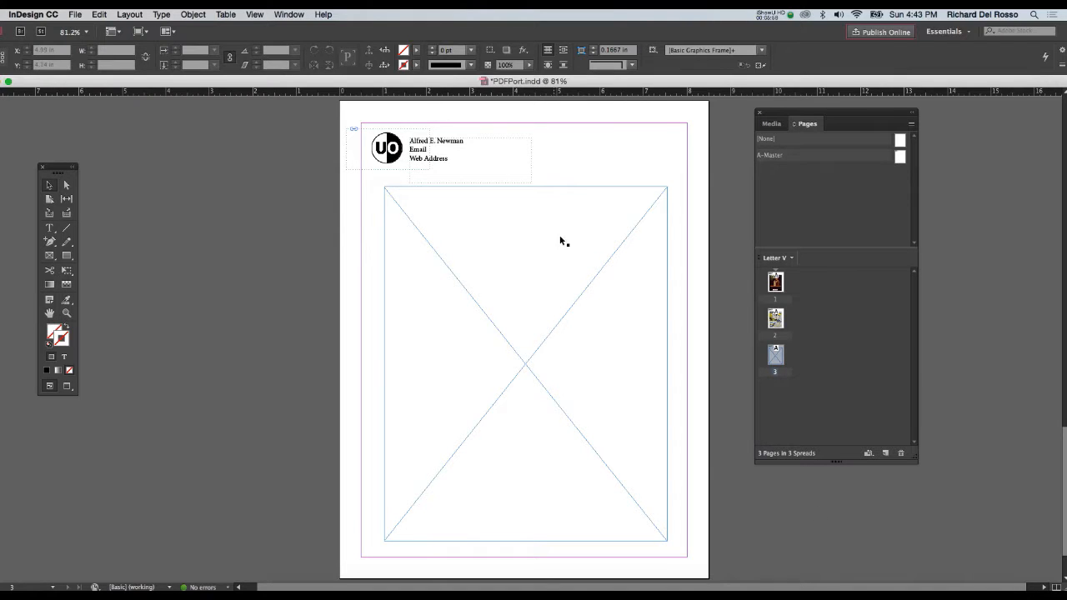
- Place Untitled-1.psd in the empty frame on page 3
click(589, 201)
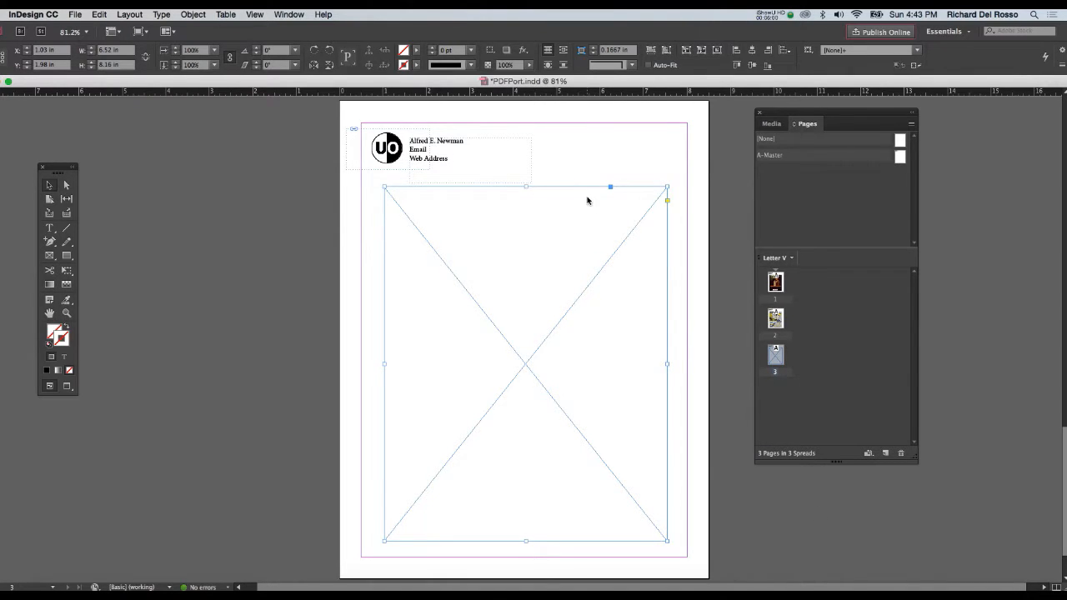
key(super+d)
click(415, 132)
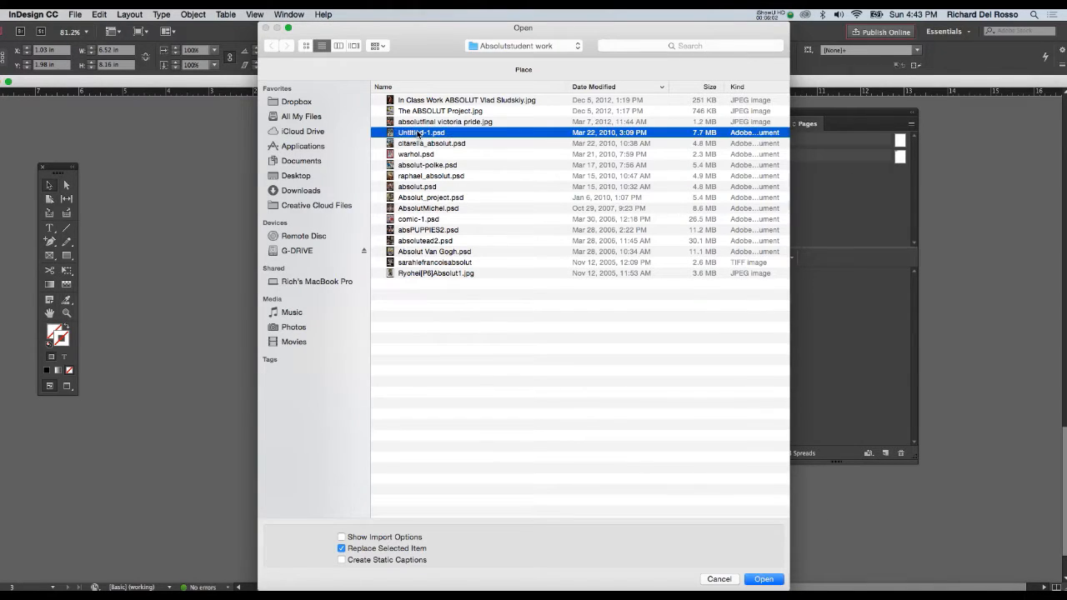
click(764, 579)
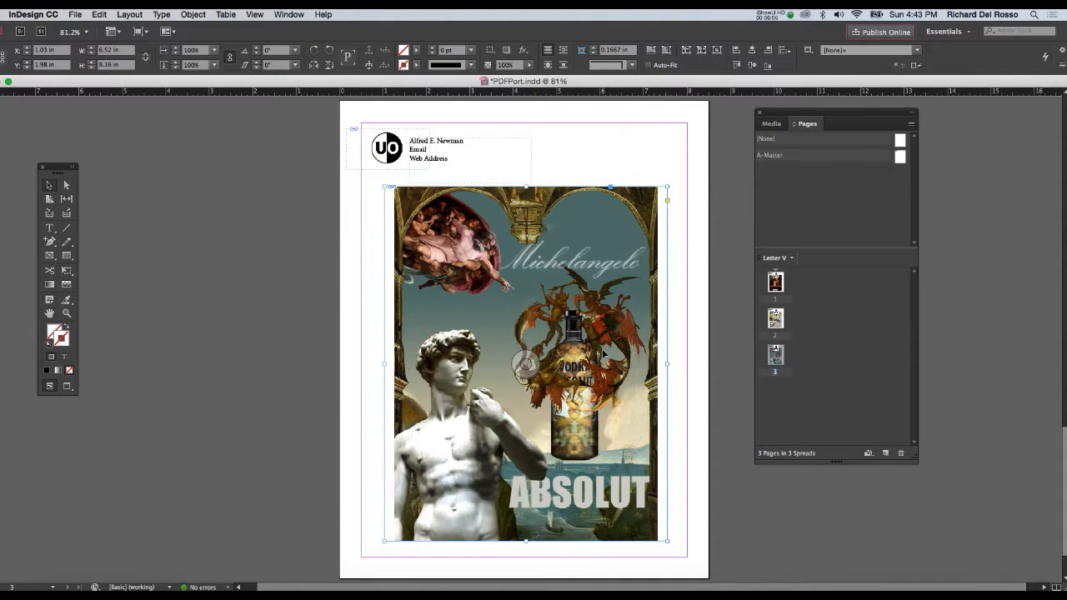
- Save the document and start exporting it as PDFPort in the Adobe PDF (Interactive) format
key(super+s)
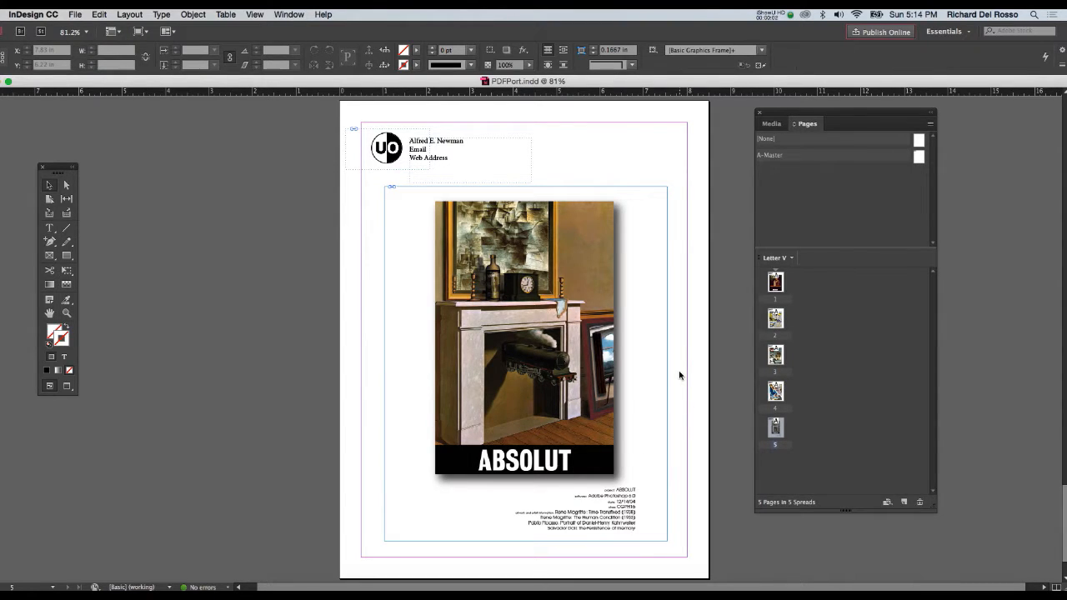
click(75, 15)
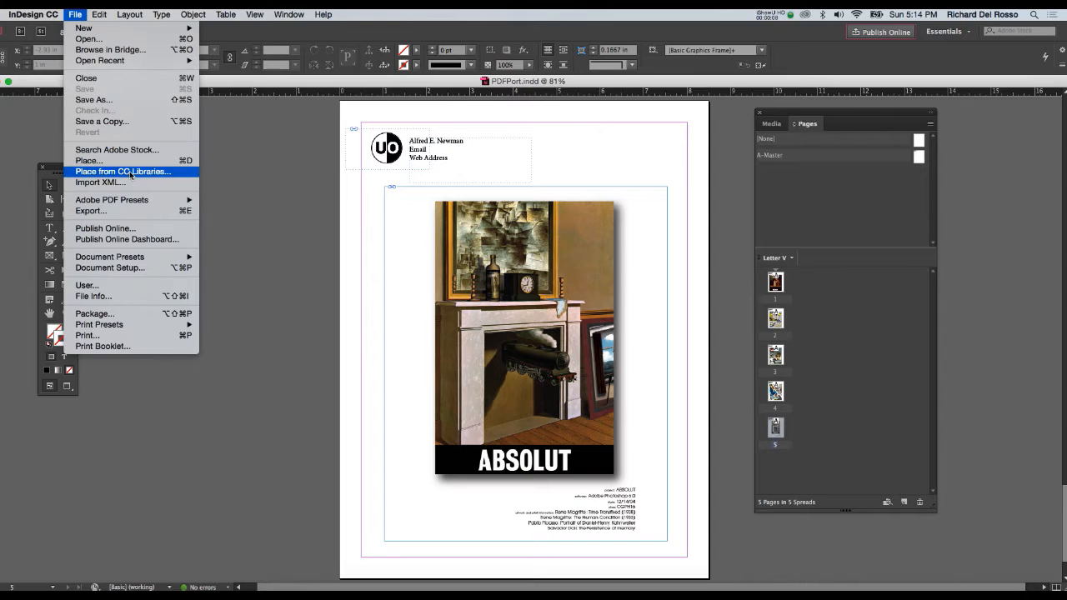
mouse_move(138, 204)
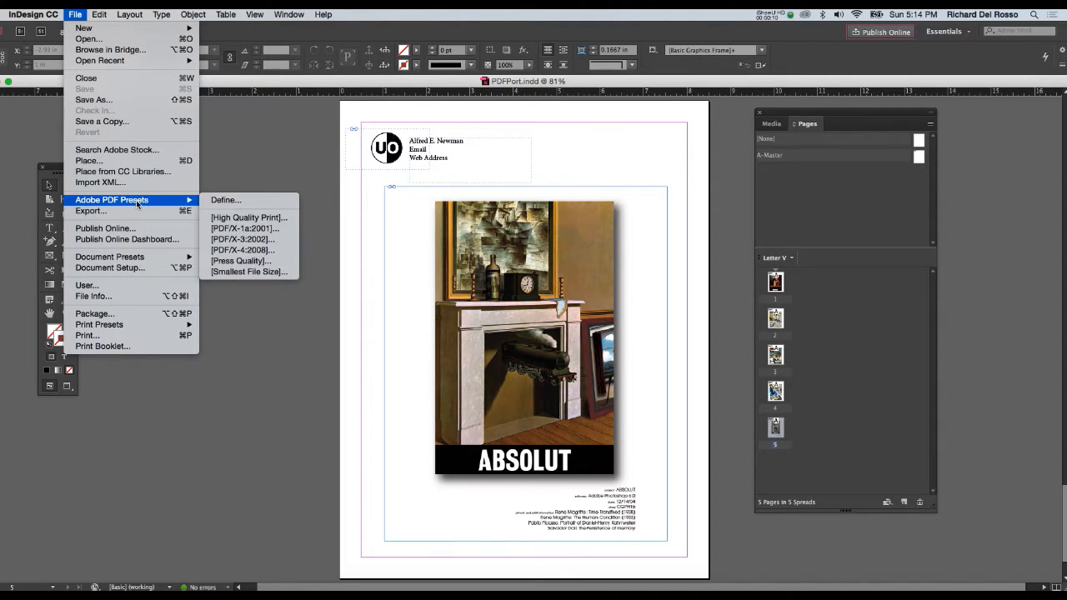
click(129, 211)
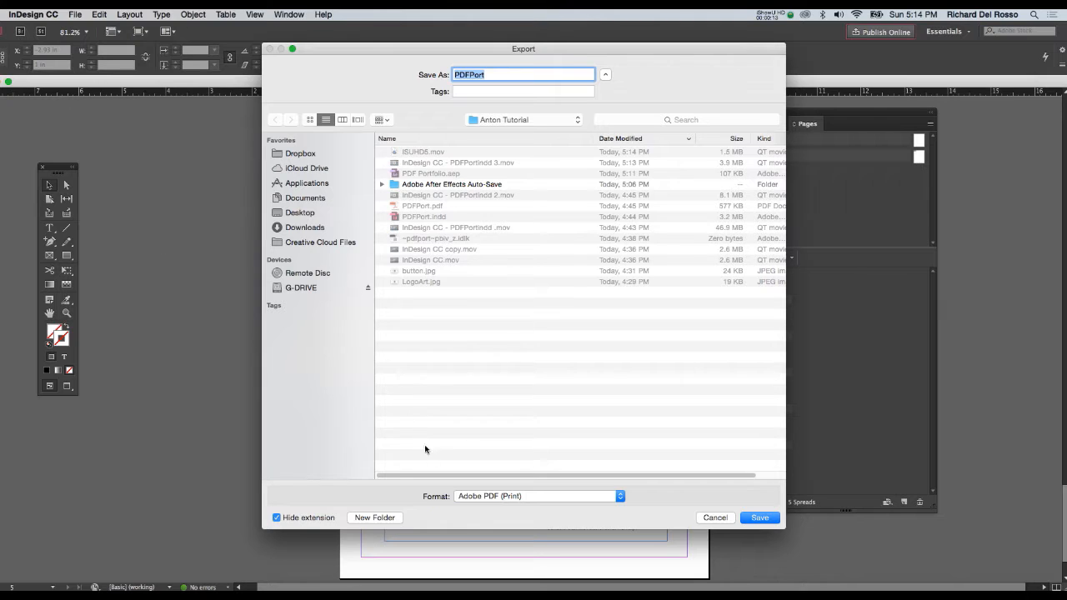
click(482, 496)
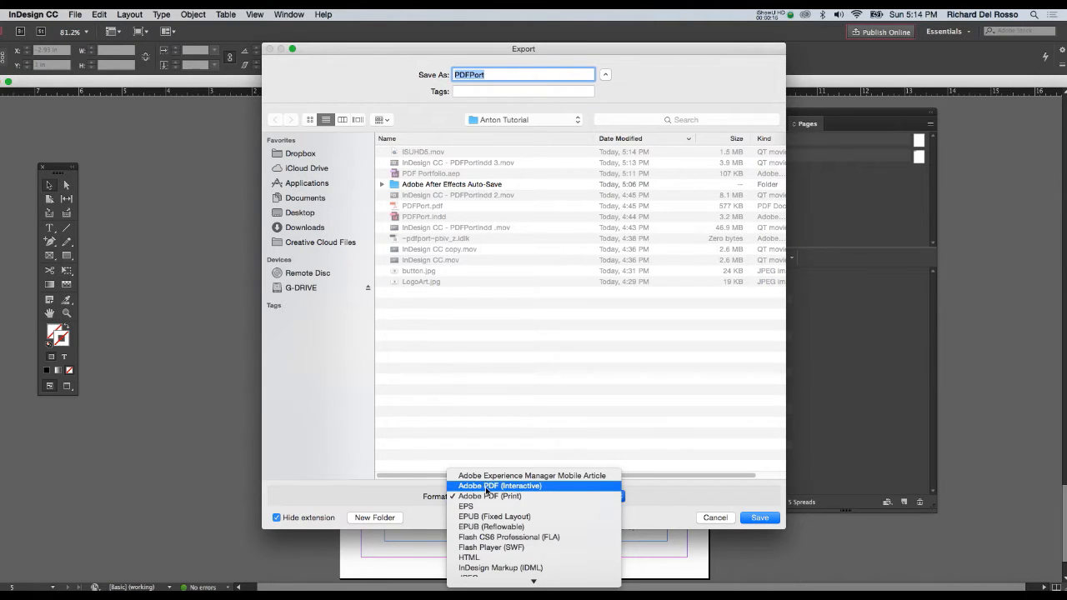
click(491, 485)
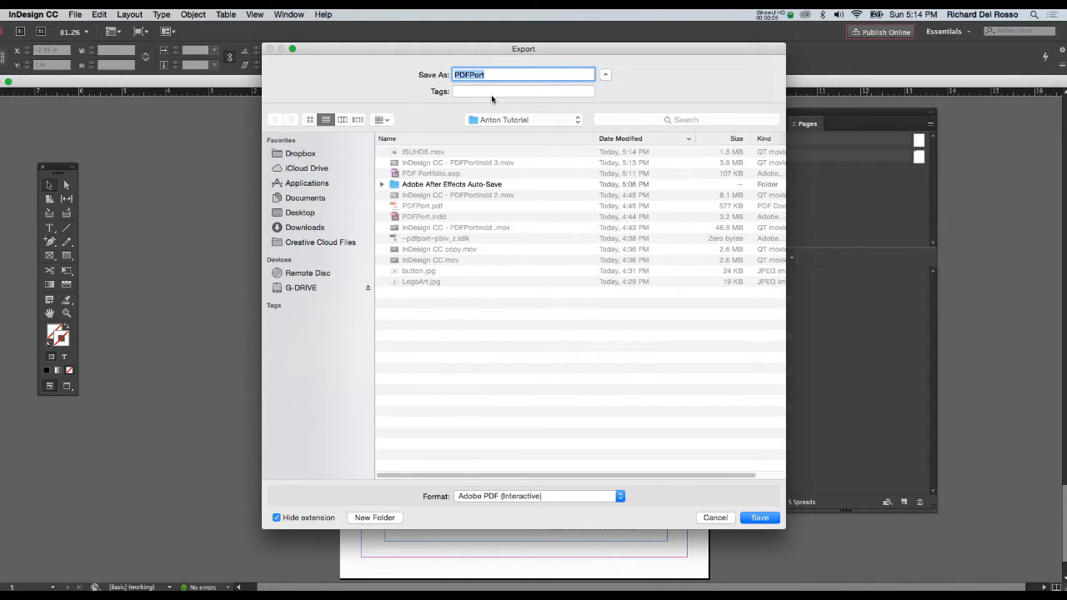
- Export all pages over the existing PDFPort.pdf with the interactive PDF options unchanged, and review the PDF in Acrobat down to page 2
click(754, 519)
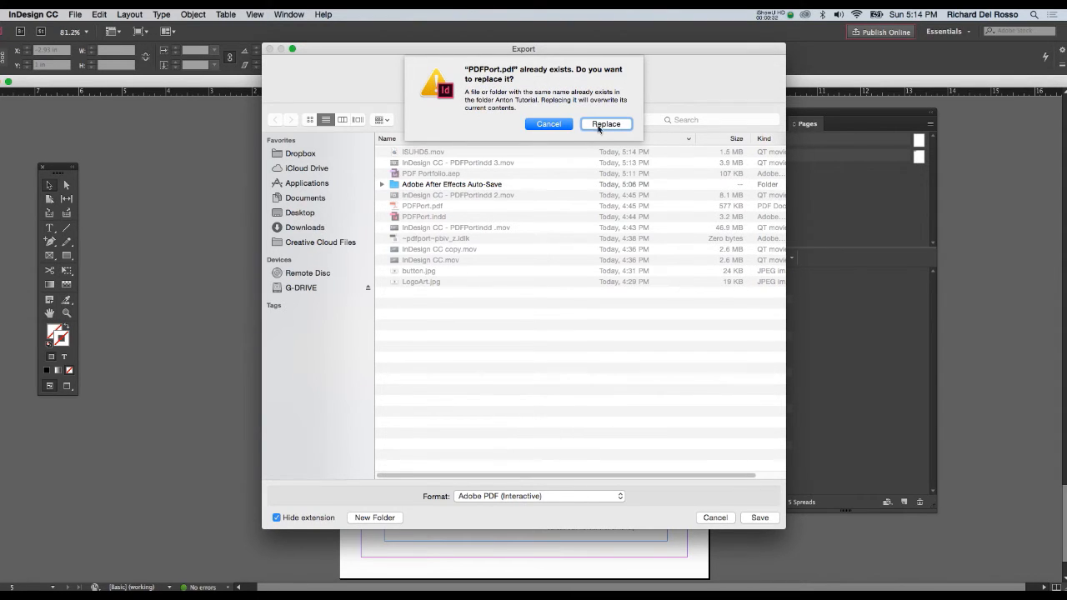
click(605, 124)
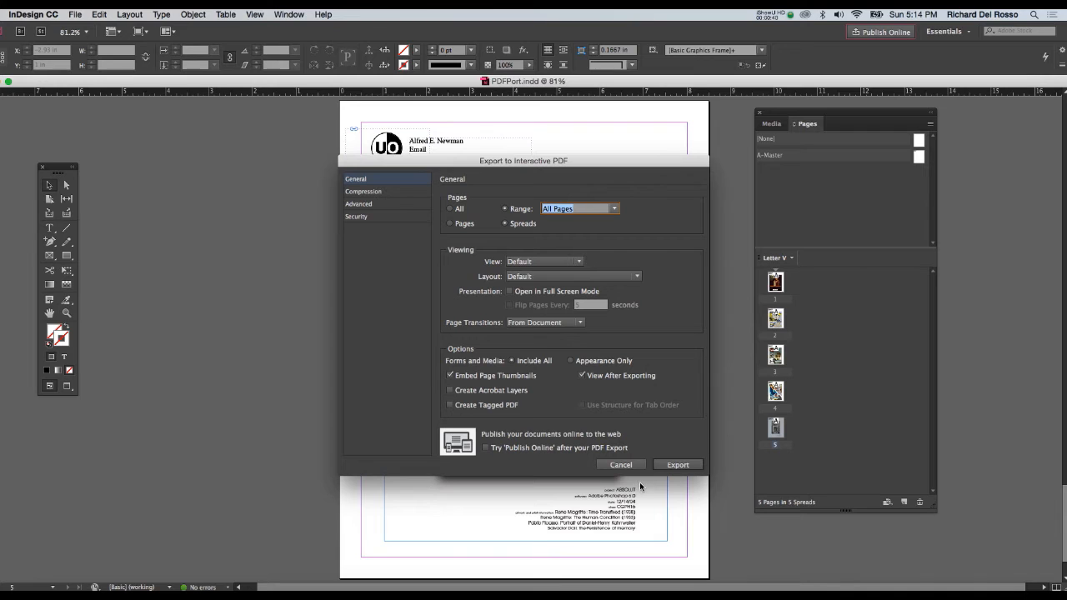
click(671, 468)
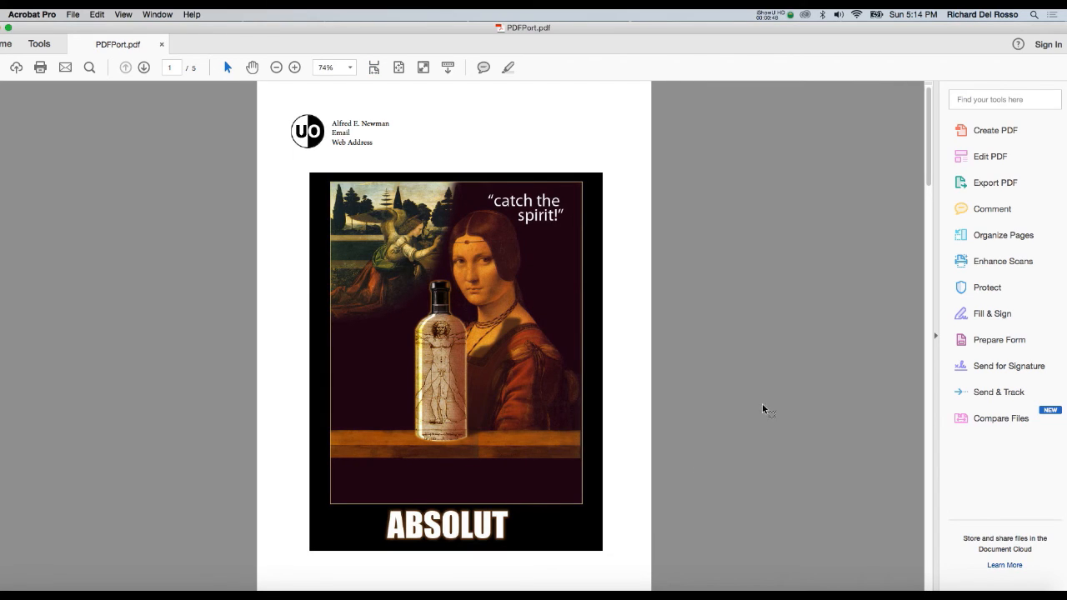
drag(929, 178, 936, 280)
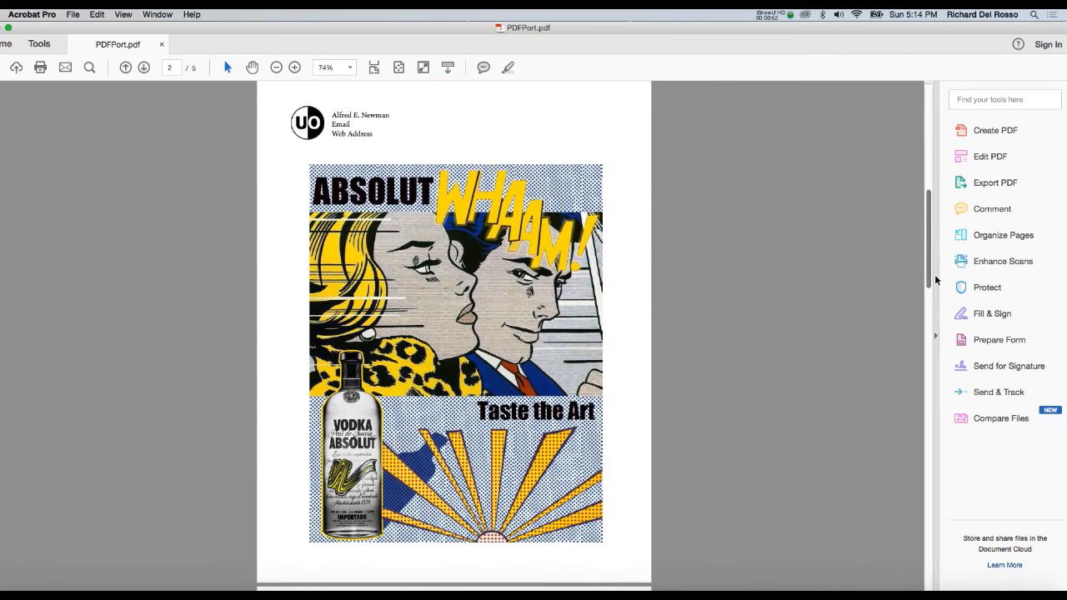